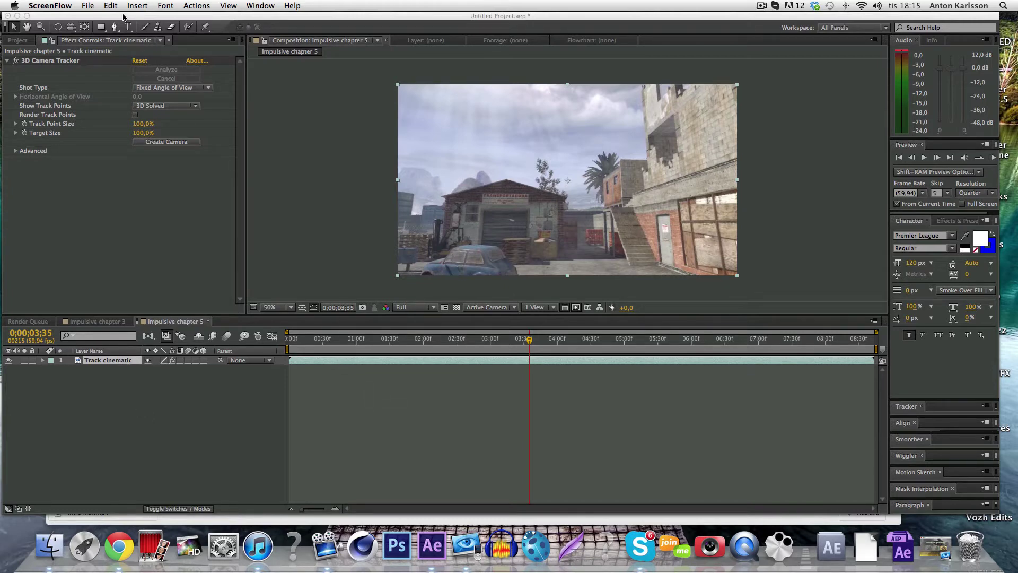
Apply Track Camera to the Track cinematic gameplay layer
left_click(121, 419)
left_click(151, 6)
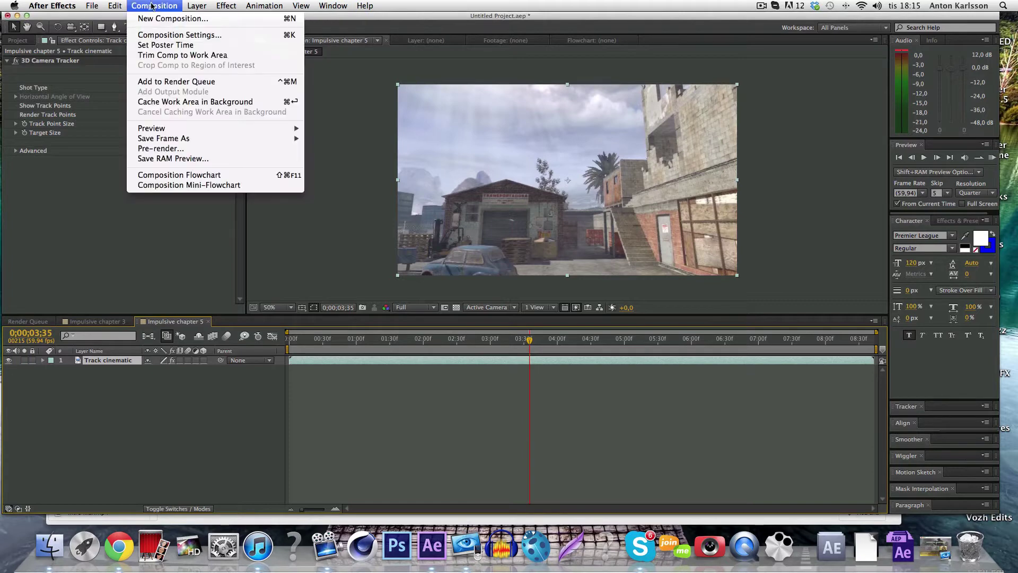
left_click(158, 5)
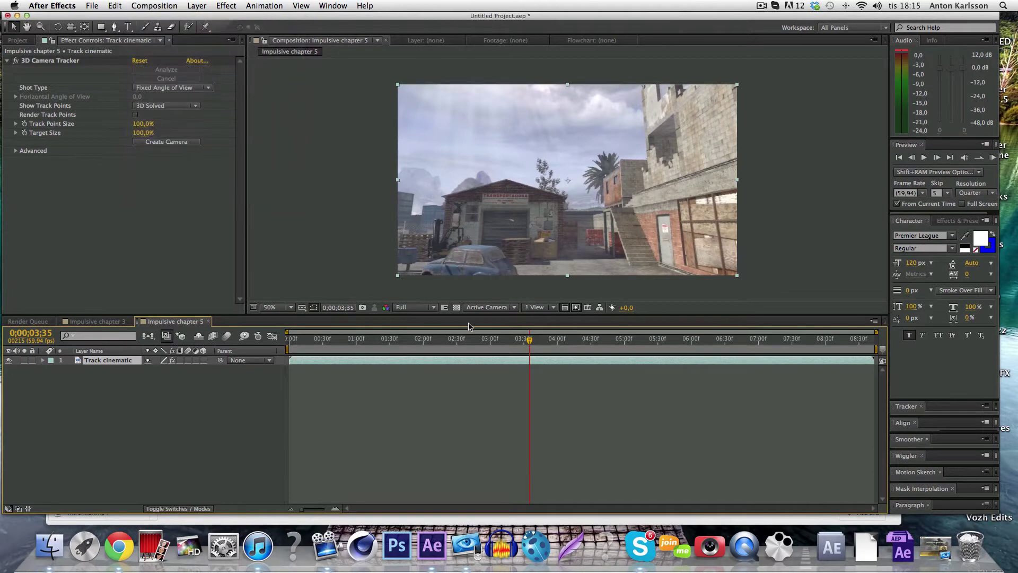
right_click(385, 361)
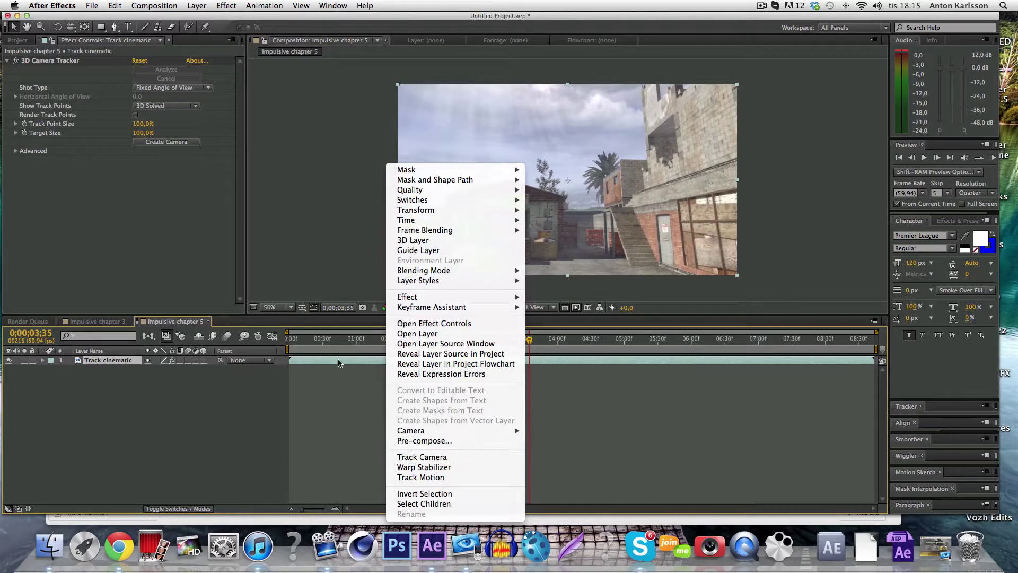
left_click(429, 460)
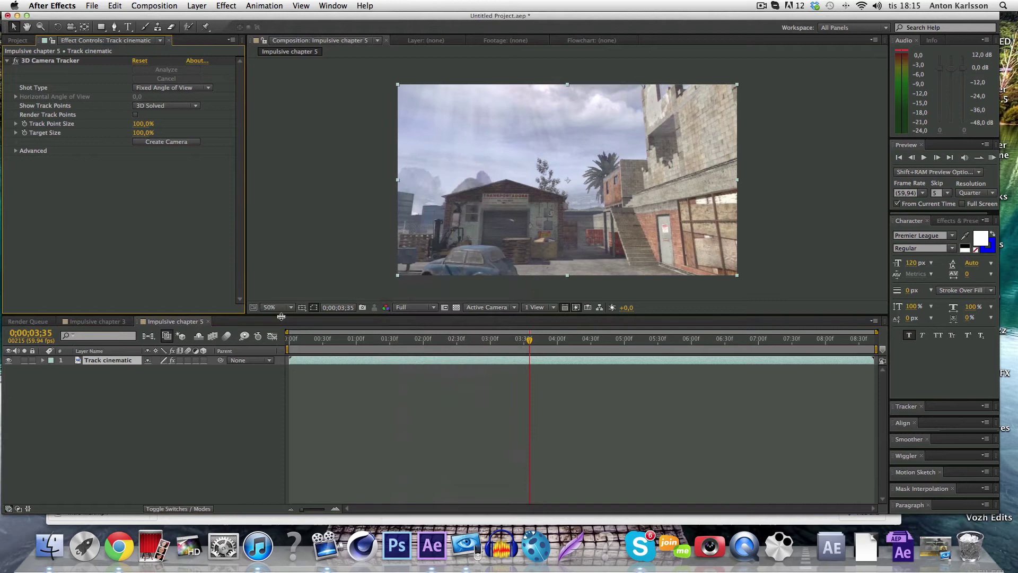
Move to 0;00;00;11, delete the old 3D Camera Tracker, and apply Track Camera again
left_click(364, 340)
left_click_drag(364, 340, 301, 340)
left_click(47, 62)
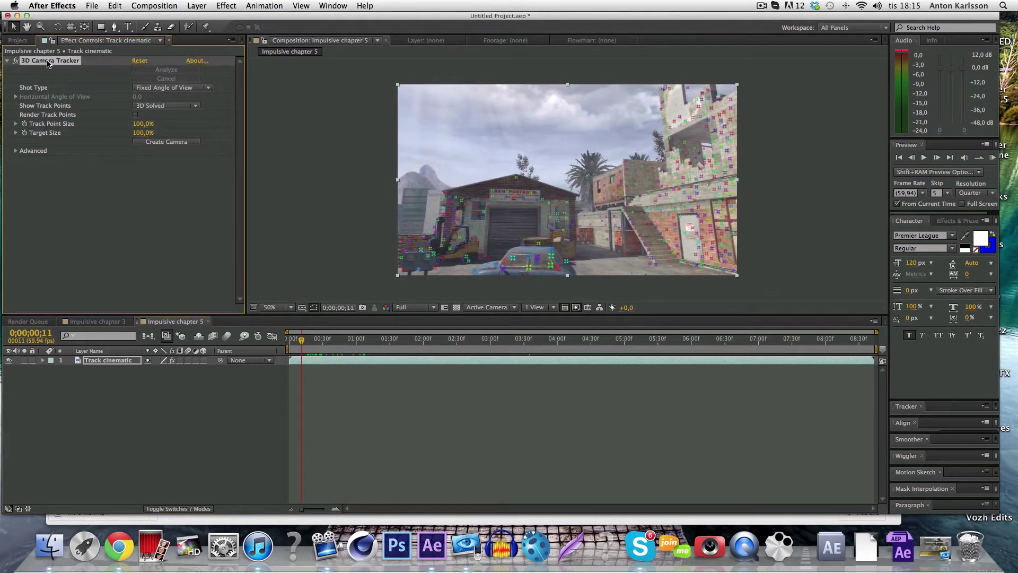
key("Delete")
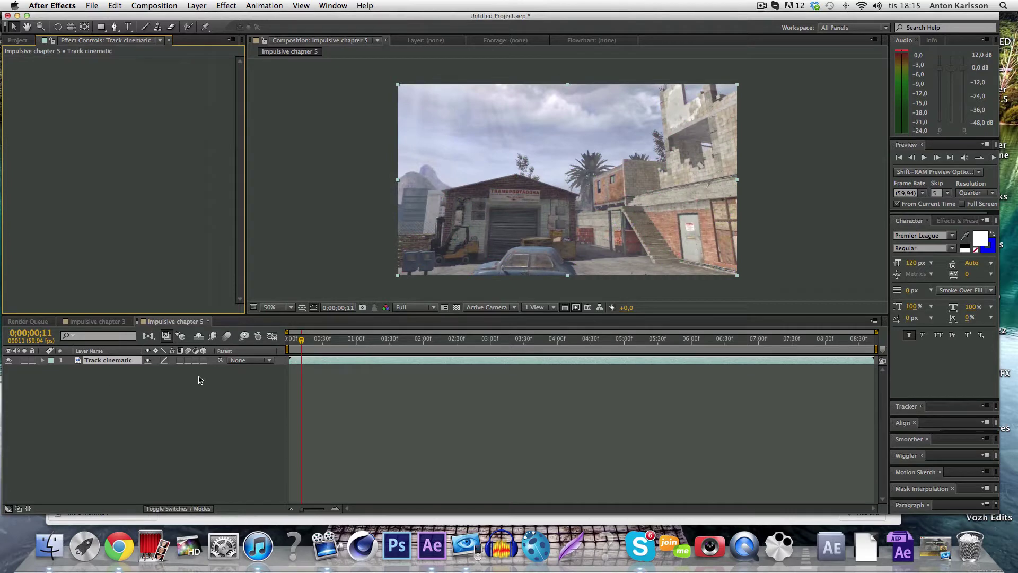
right_click(325, 362)
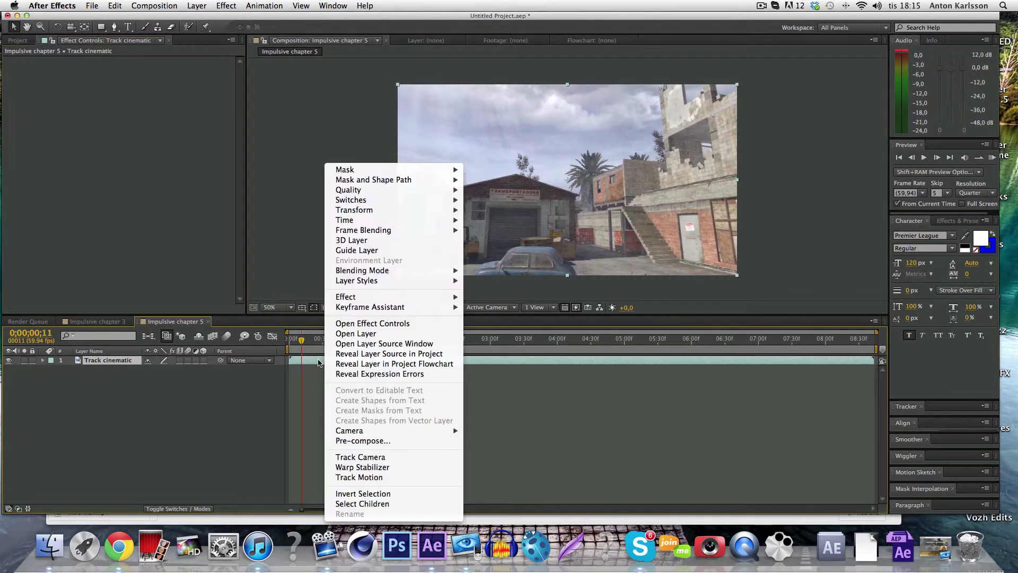
left_click(368, 456)
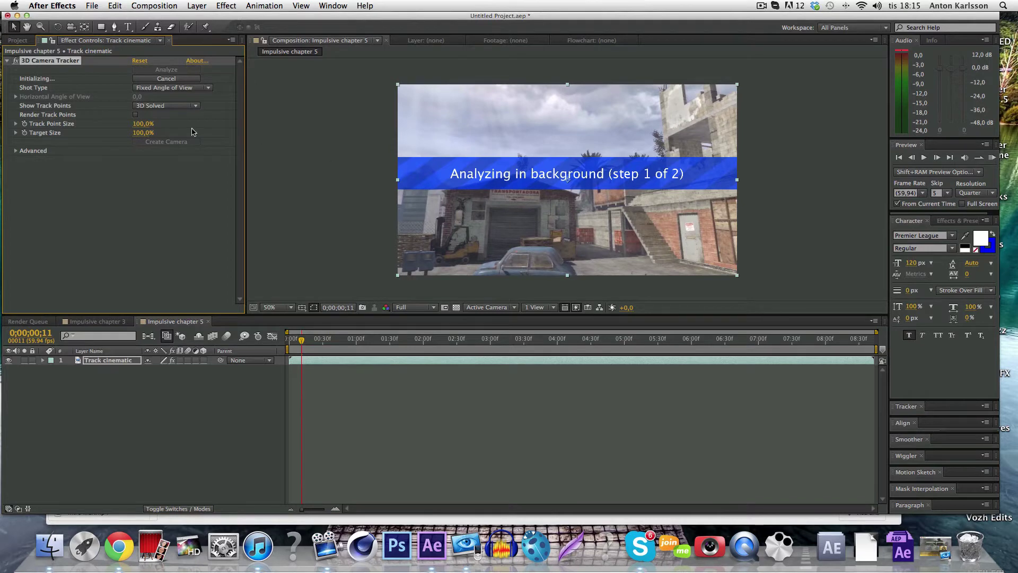
Add a text layer reading 'VOZH' and hide it
right_click(211, 409)
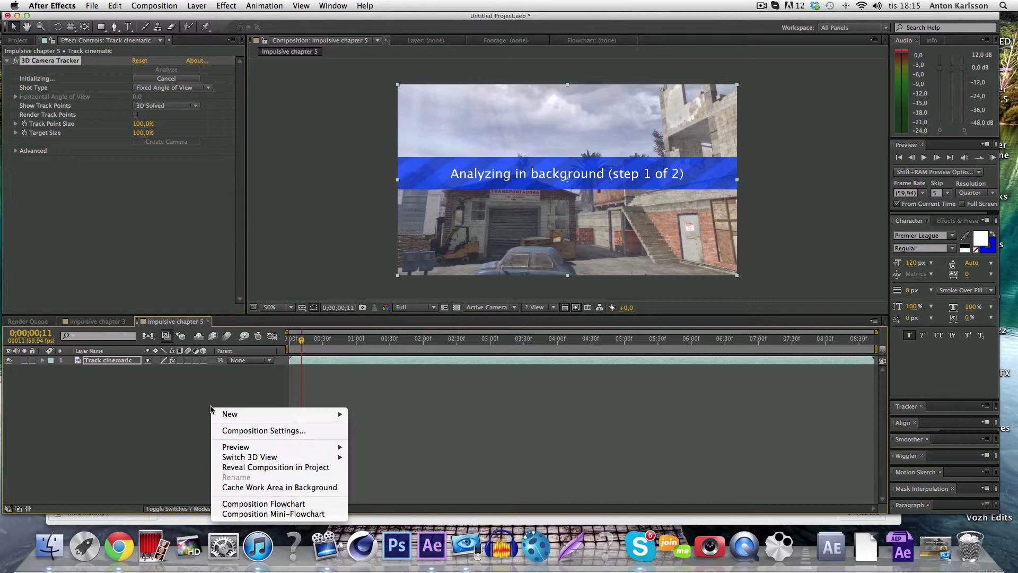
mouse_move(239, 414)
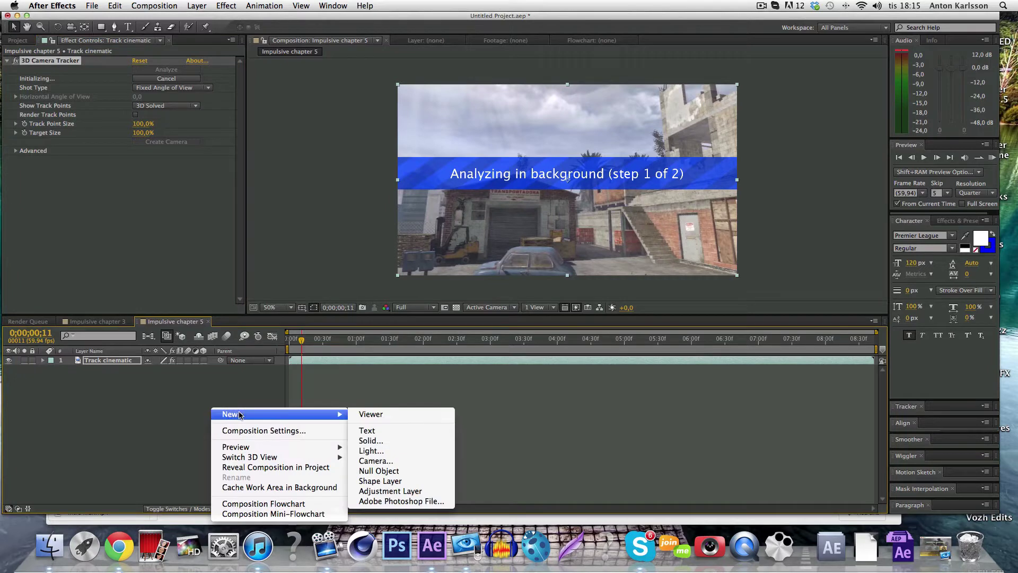
left_click(380, 432)
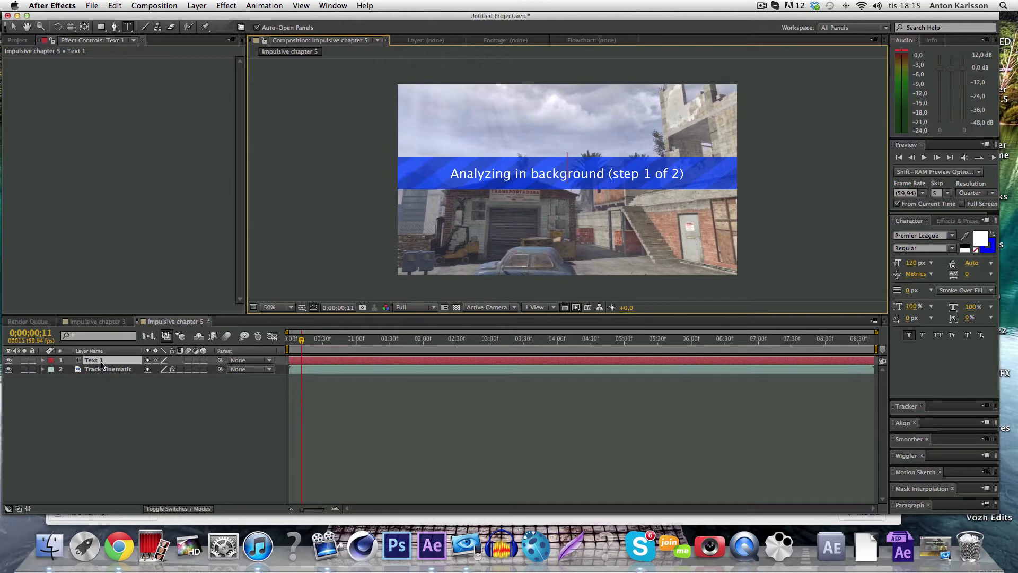
type("VOZH")
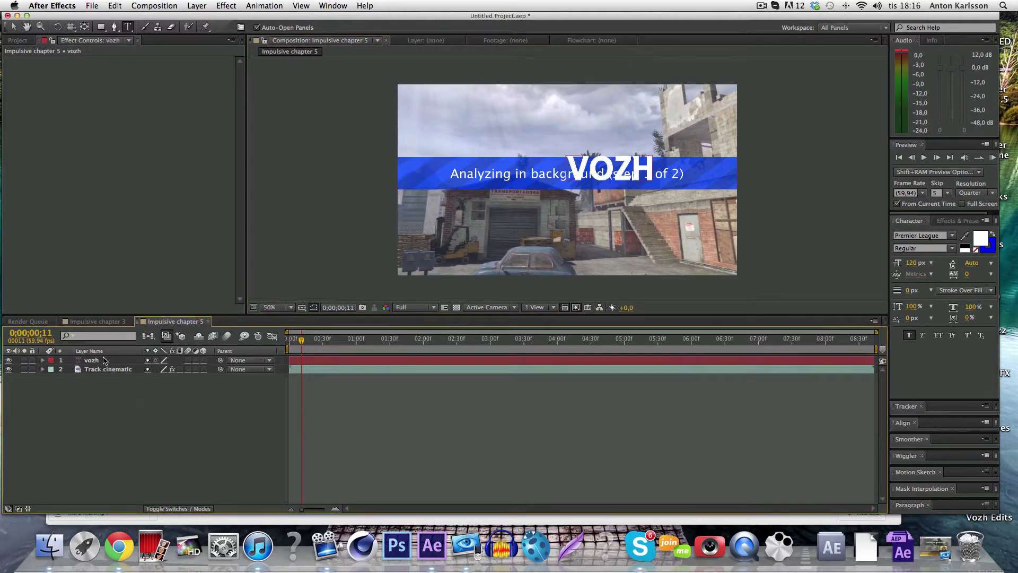
left_click(102, 362)
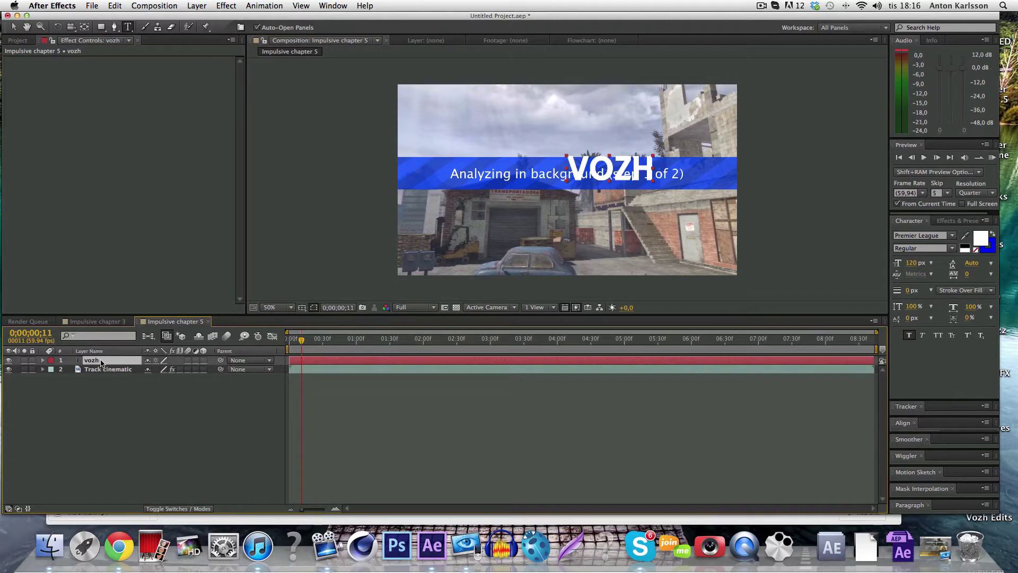
left_click(9, 361)
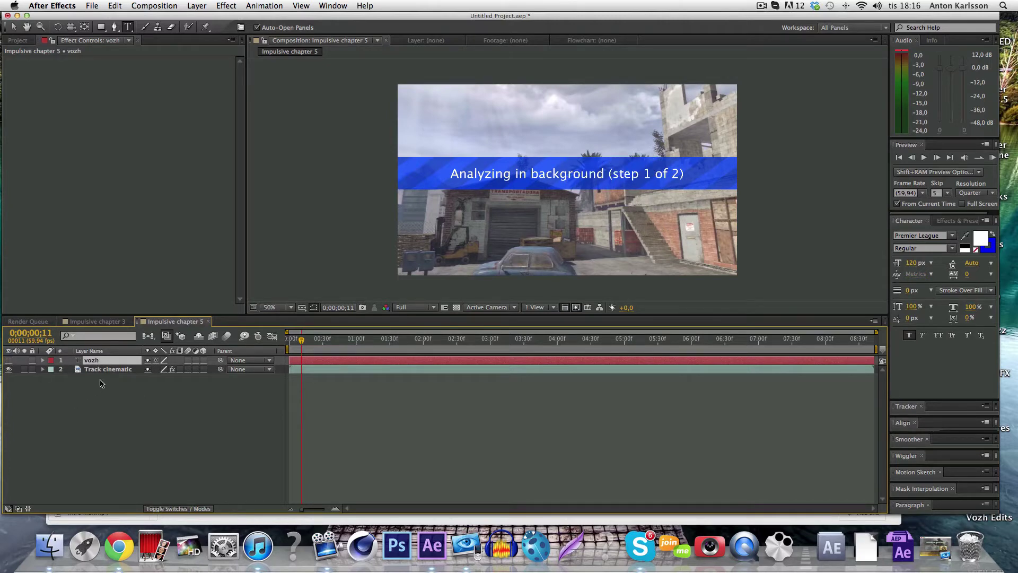
Add a comp-sized 1280×720 black solid, Black Solid 2, on top
right_click(125, 402)
mouse_move(126, 405)
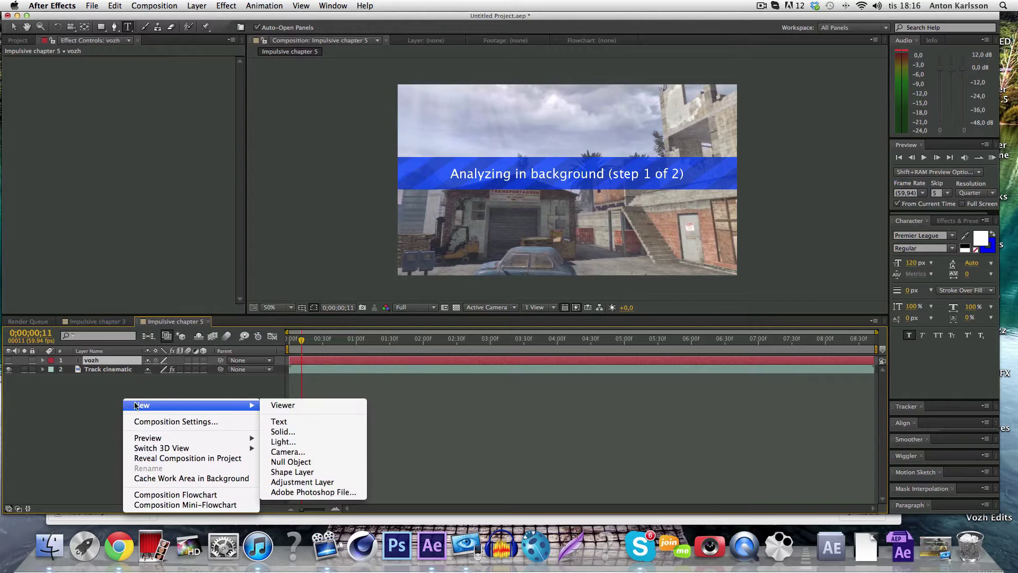
left_click(281, 432)
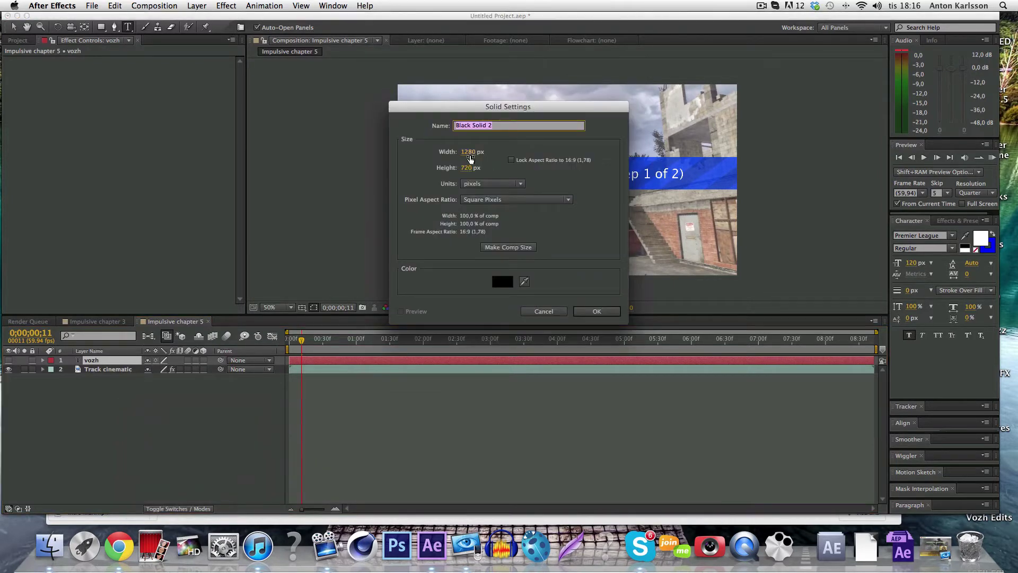
left_click(502, 248)
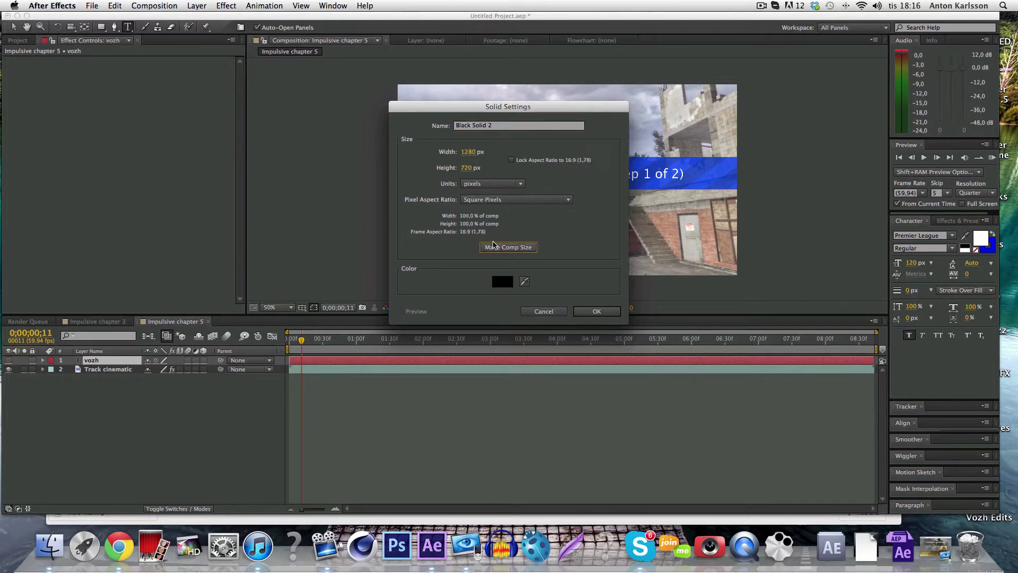
left_click(597, 311)
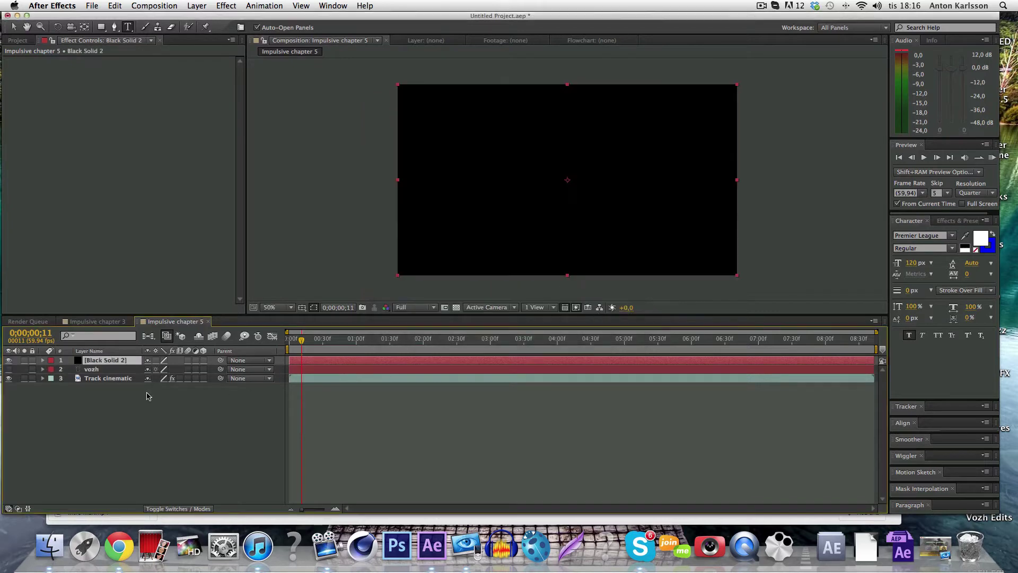
Search Effects & Presets for 'elem' and apply Video Copilot's Element to Black Solid 2
left_click(227, 6)
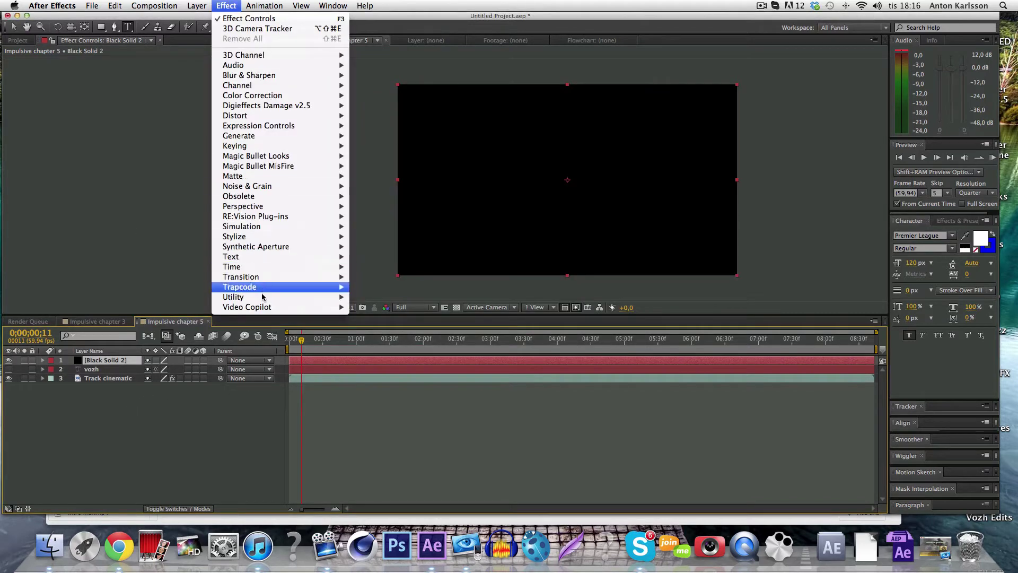
mouse_move(261, 308)
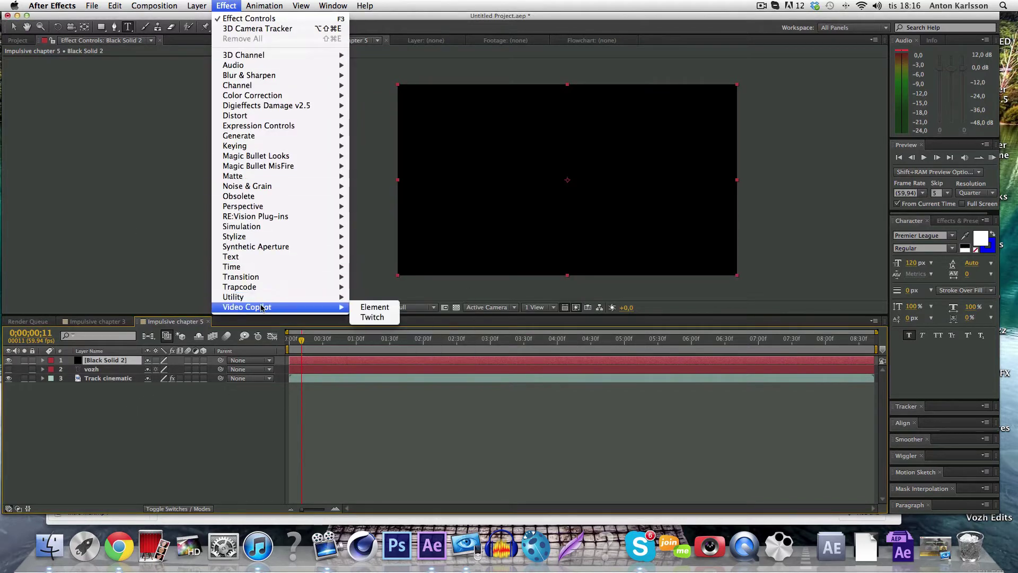
left_click(383, 311)
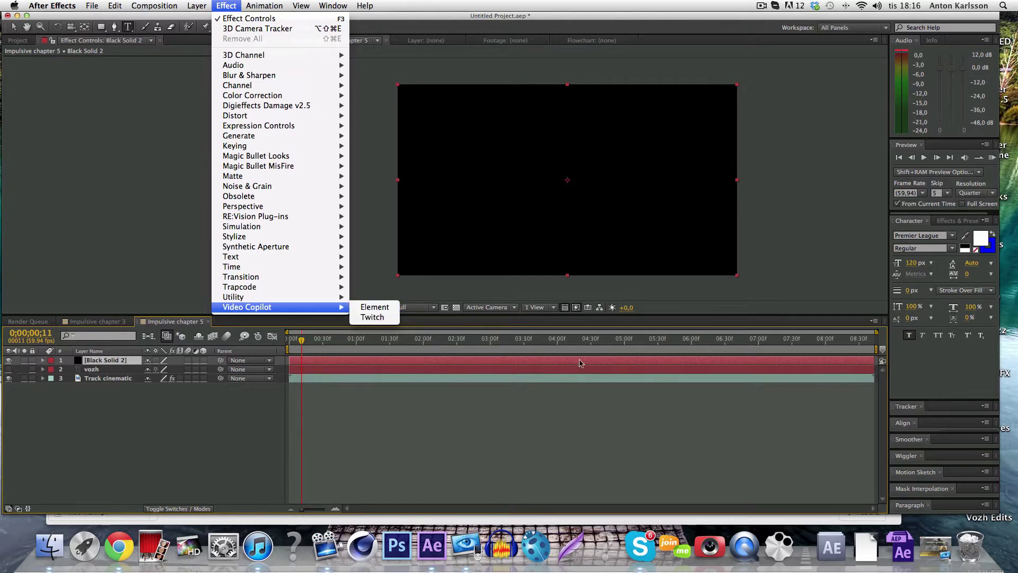
left_click(962, 220)
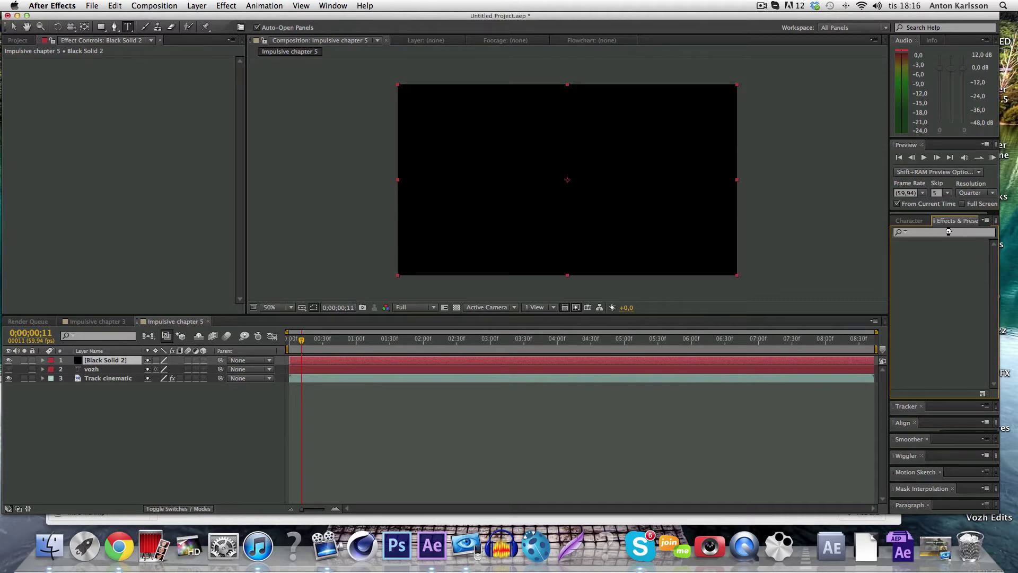
left_click(947, 232)
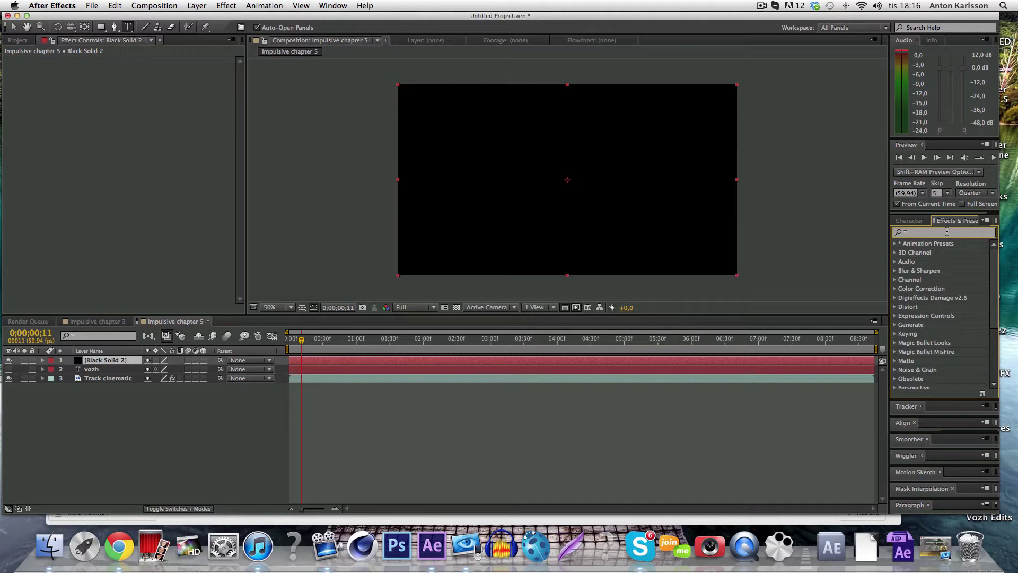
type("element")
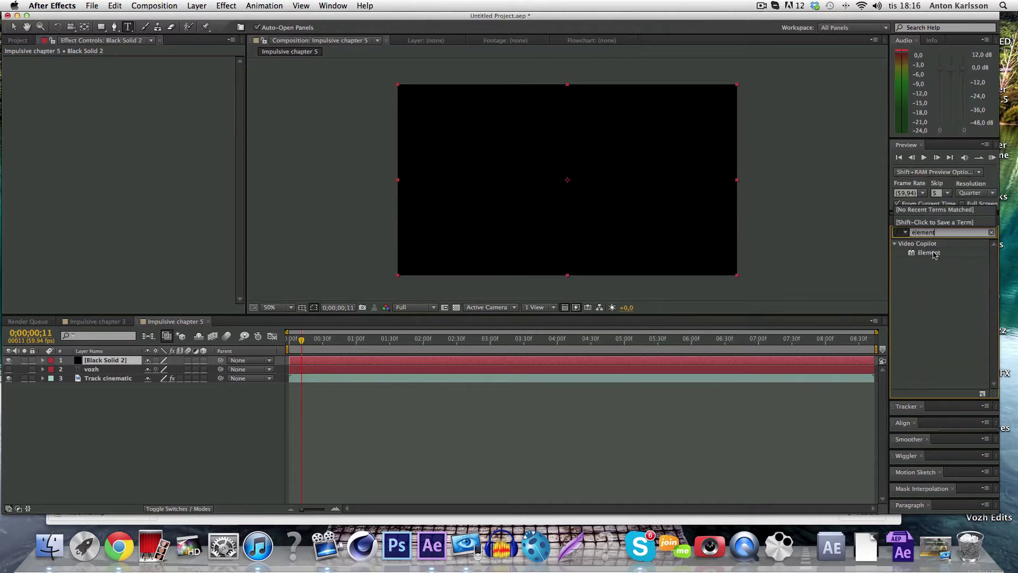
double_click(936, 253)
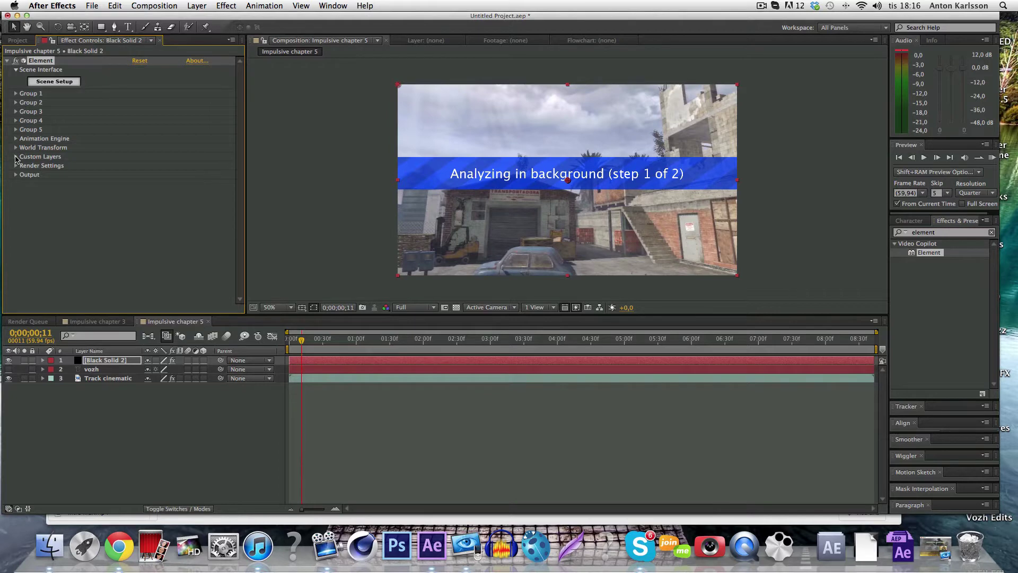
Under Custom Layers > Custom Text and Masks, set Path Layer 1 to the vozh layer
left_click(16, 157)
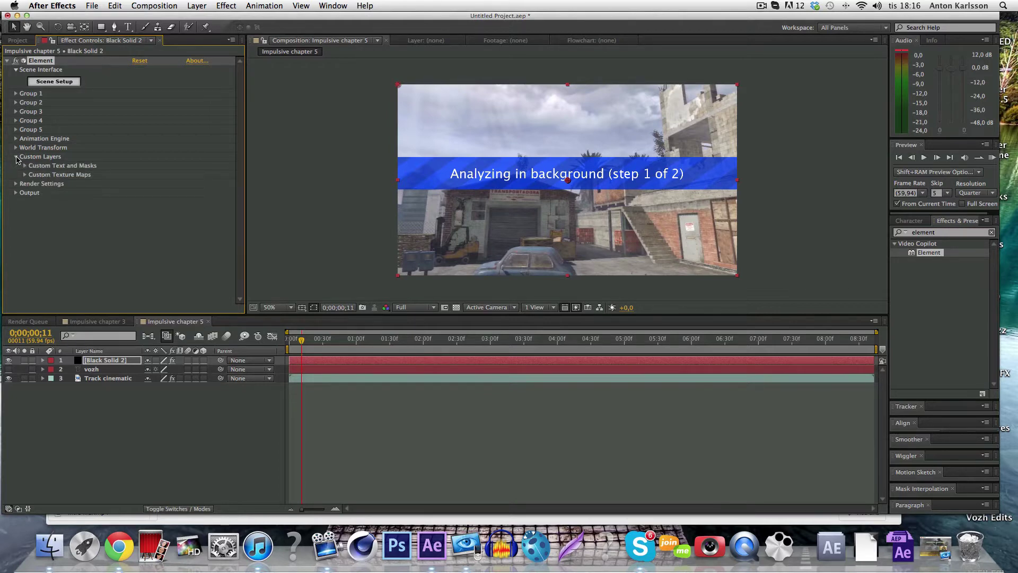
left_click(25, 166)
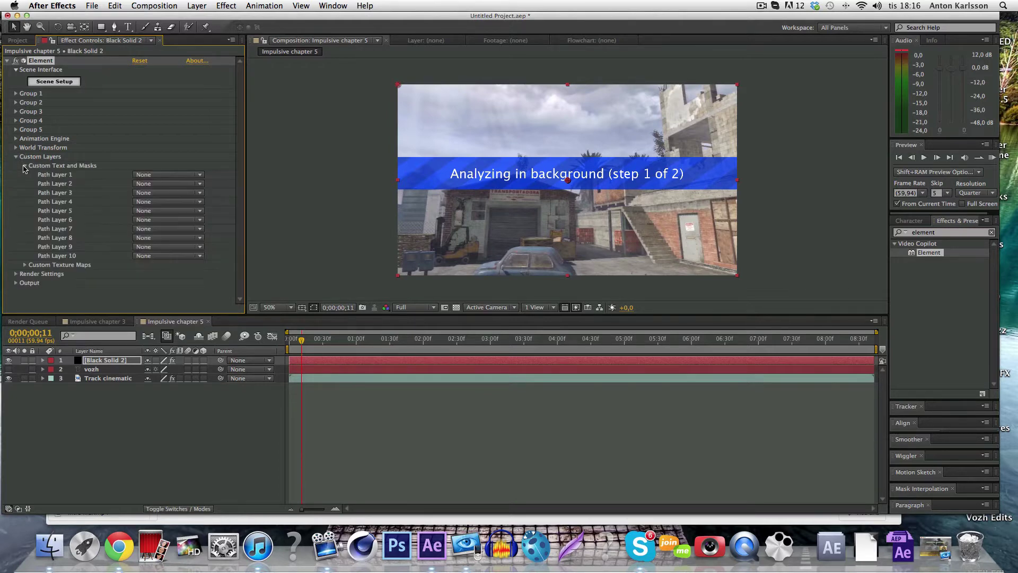
left_click(147, 176)
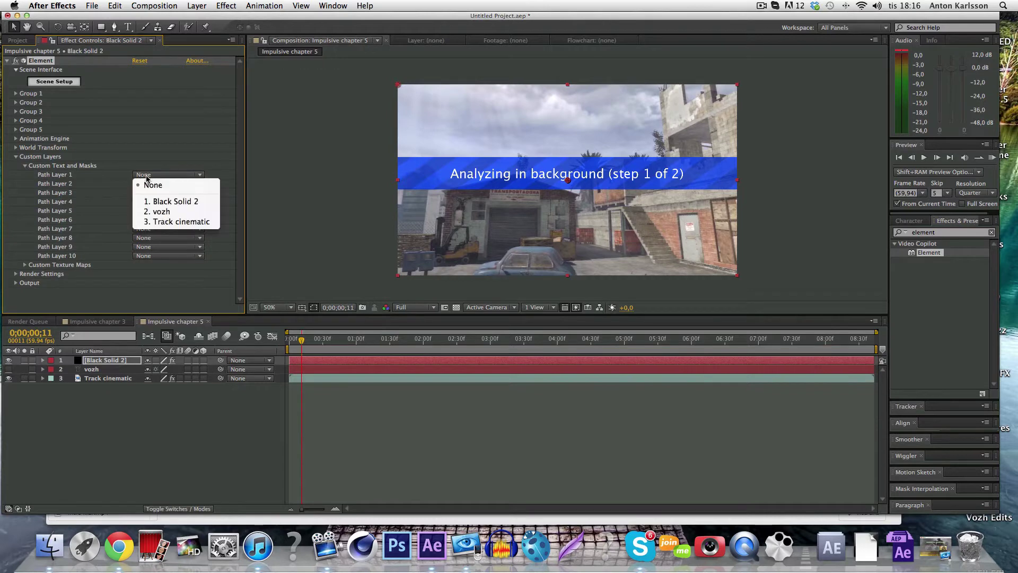
left_click(162, 212)
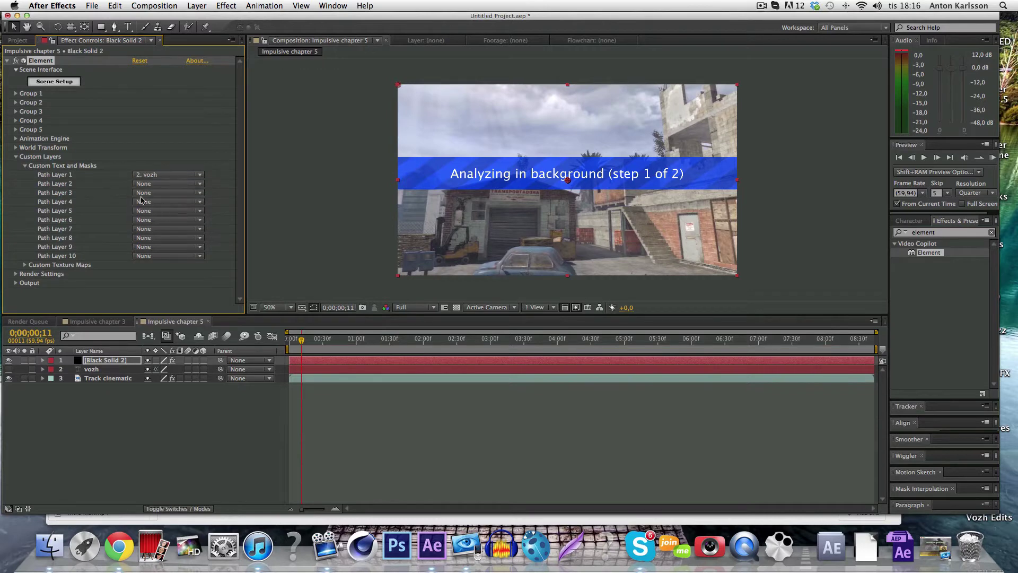
left_click(104, 361)
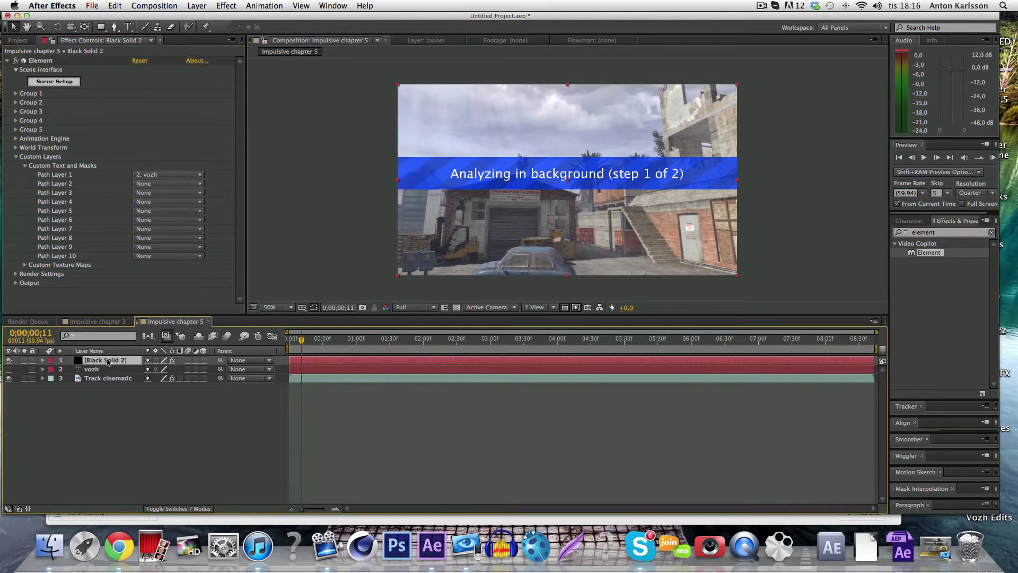
In Element's Scene Setup, extrude VOZH into a 3D model and browse the Bevels presets
left_click(57, 83)
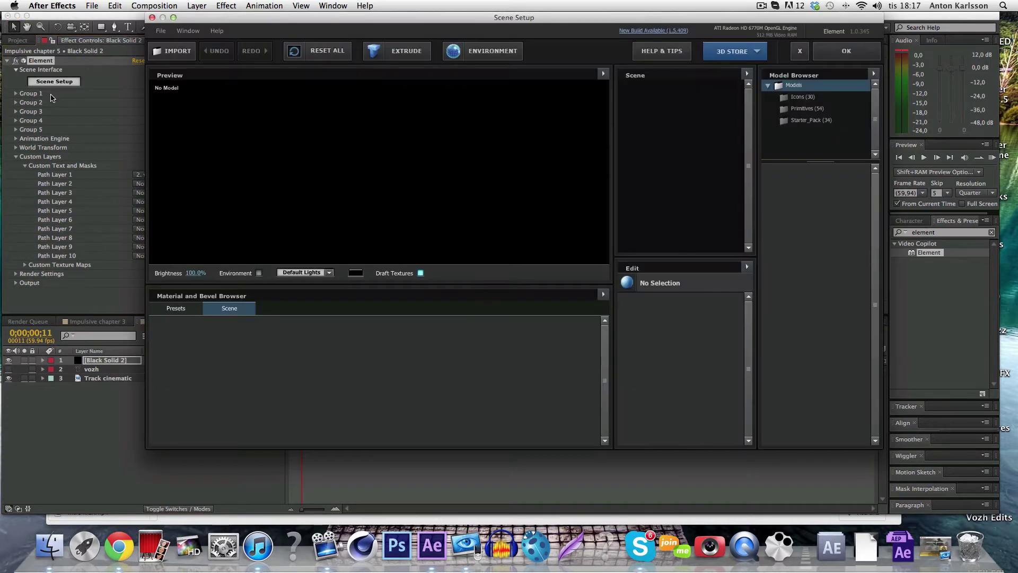
left_click(387, 54)
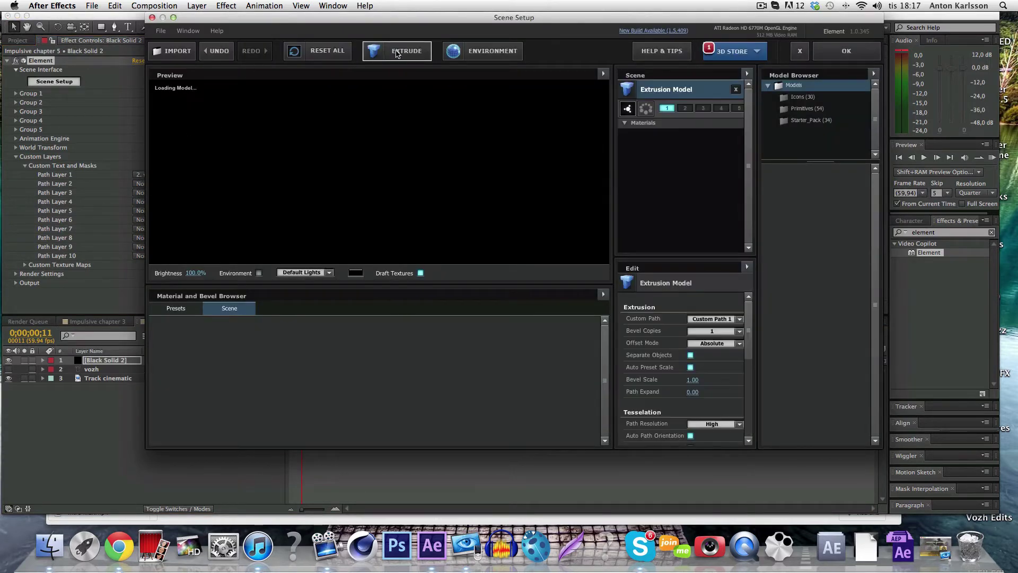
left_click(178, 310)
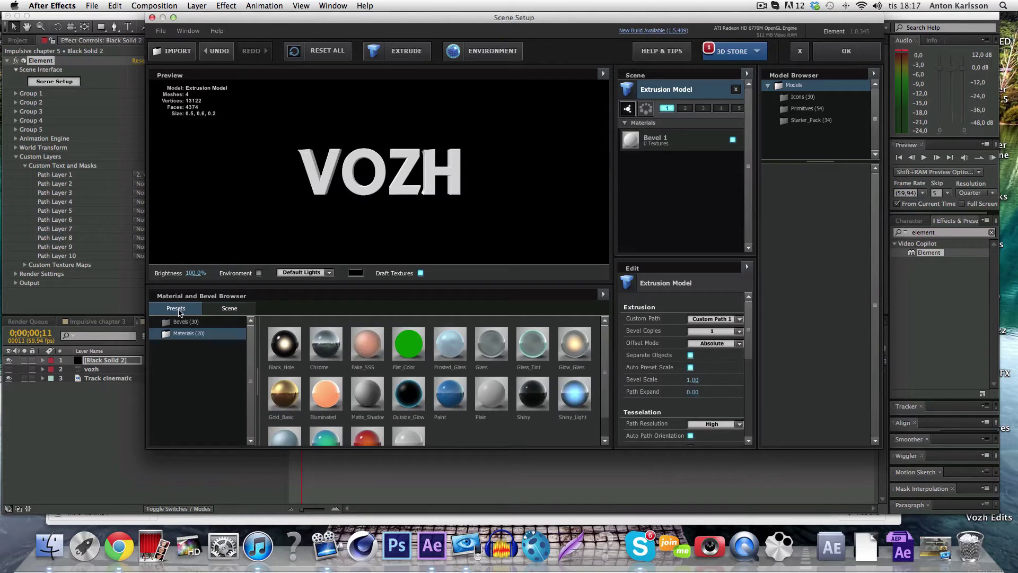
left_click(186, 323)
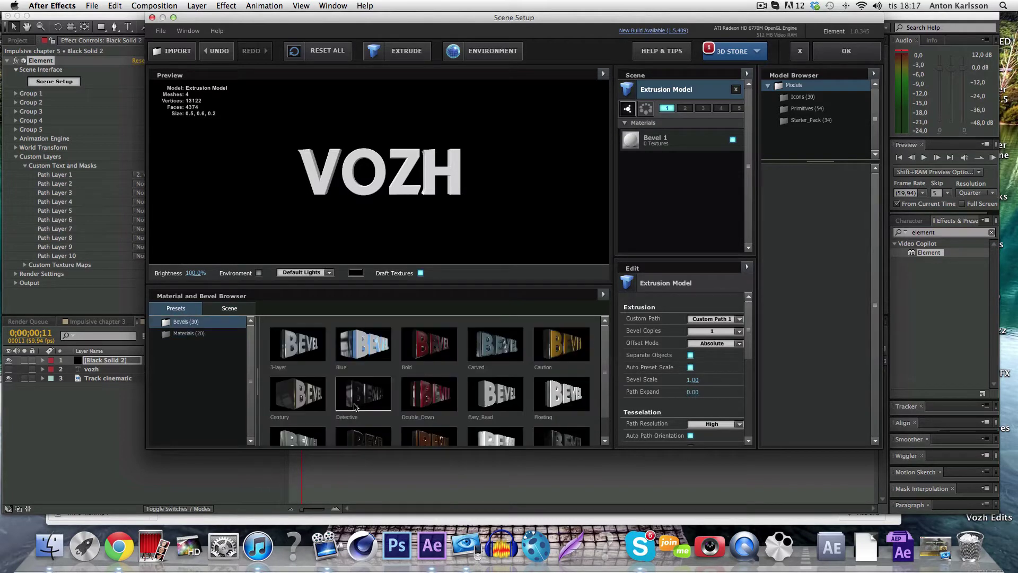
scroll(503, 384, "down", 2)
scroll(503, 384, "up", 2)
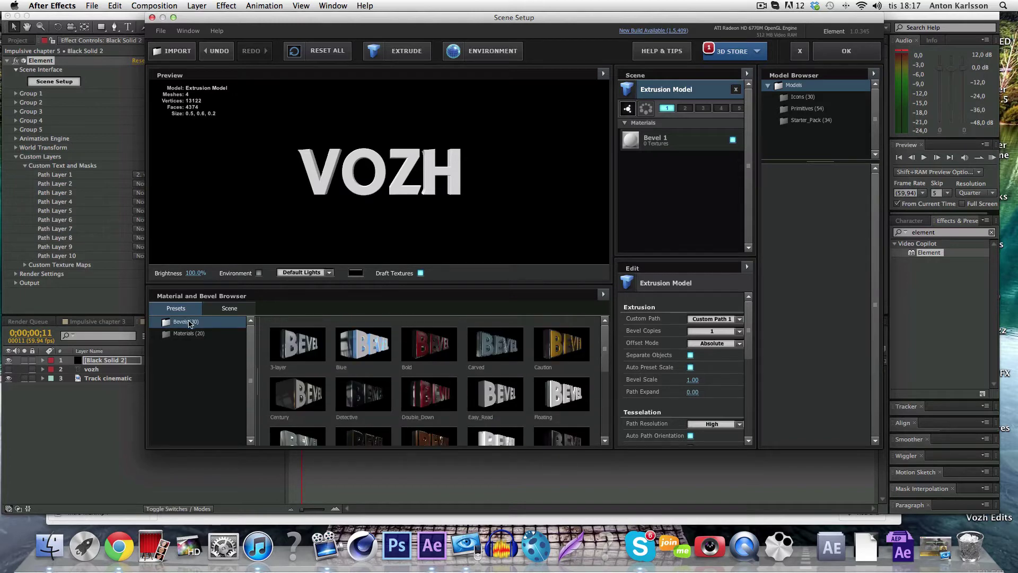
scroll(381, 371, "down", 1)
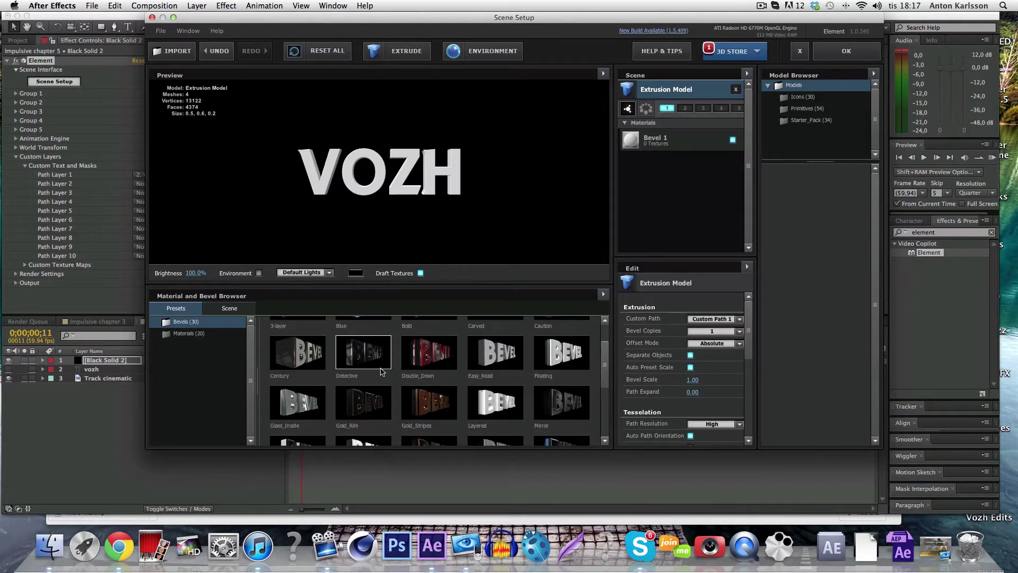
Apply the Gold_Rim bevel and give Shiny about 495% reflection intensity with a dark grey tint
left_click(361, 401)
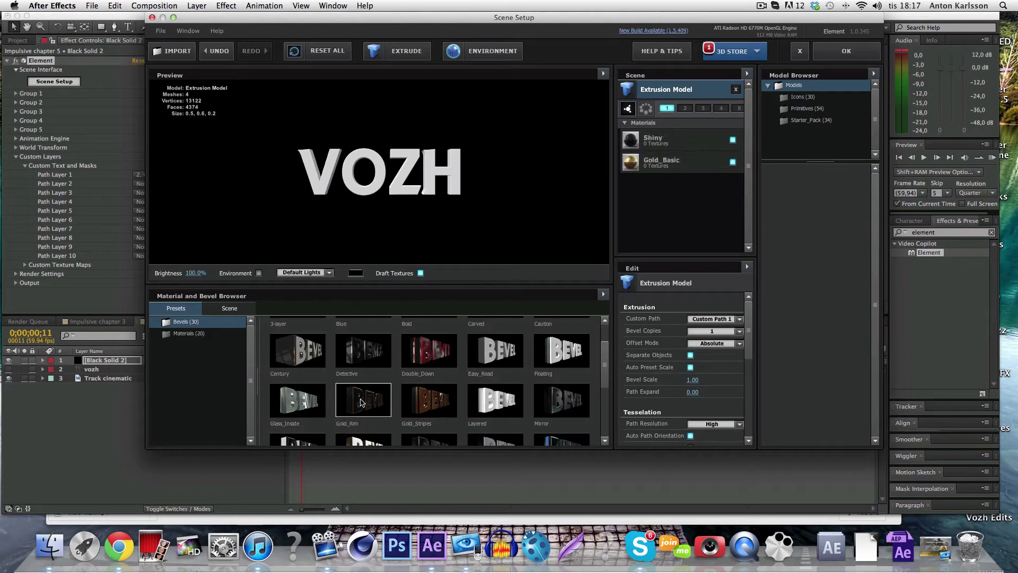
left_click(667, 140)
scroll(674, 333, "down", 10)
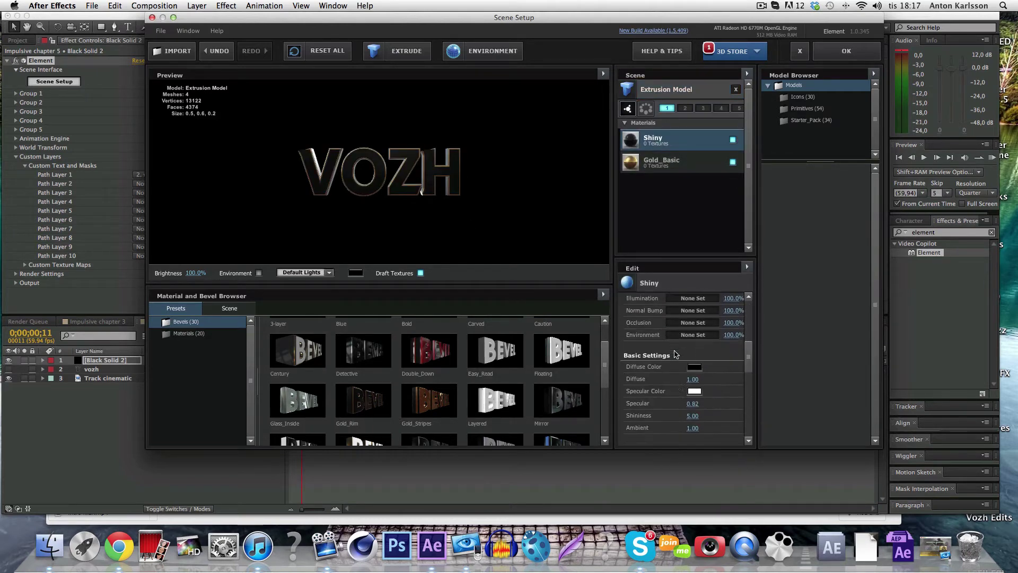
left_click_drag(693, 369, 946, 374)
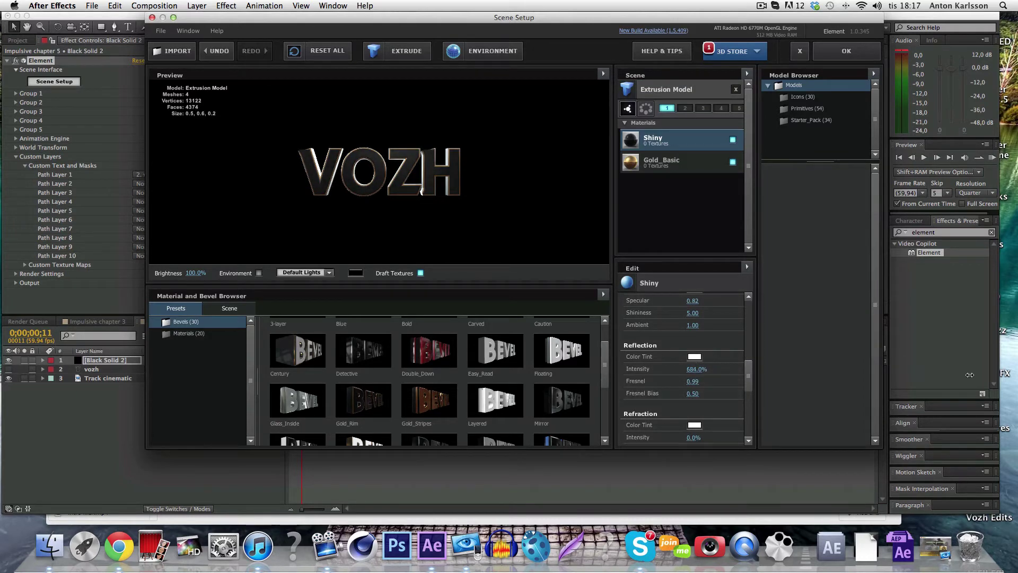
left_click_drag(879, 377, 873, 378)
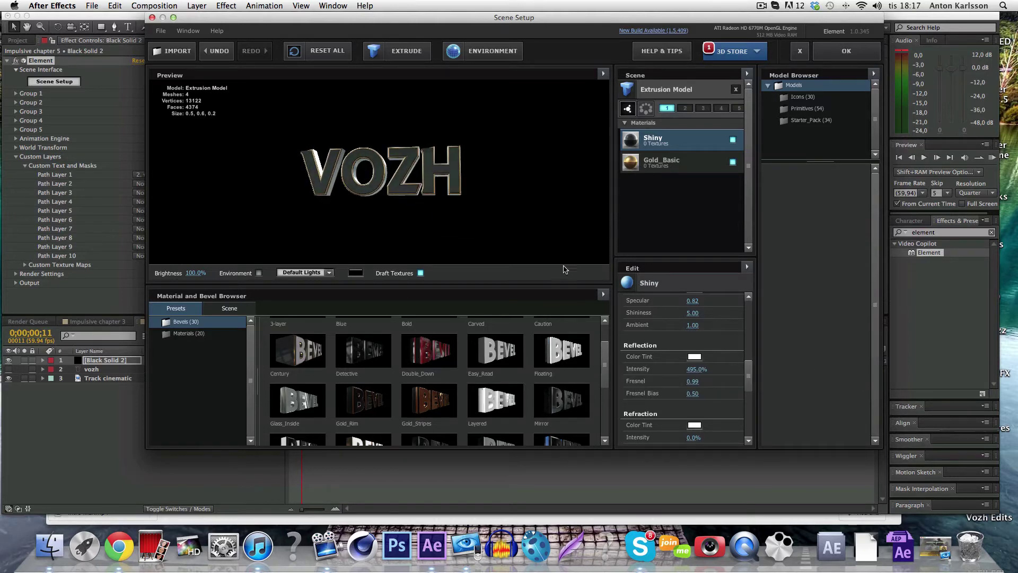
left_click(694, 356)
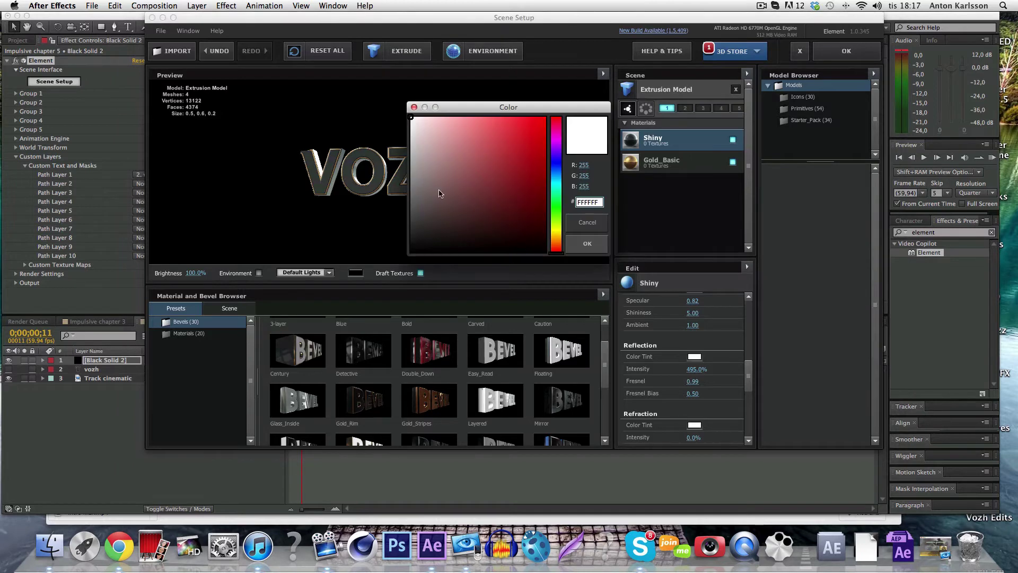
left_click(419, 155)
left_click_drag(418, 156, 410, 211)
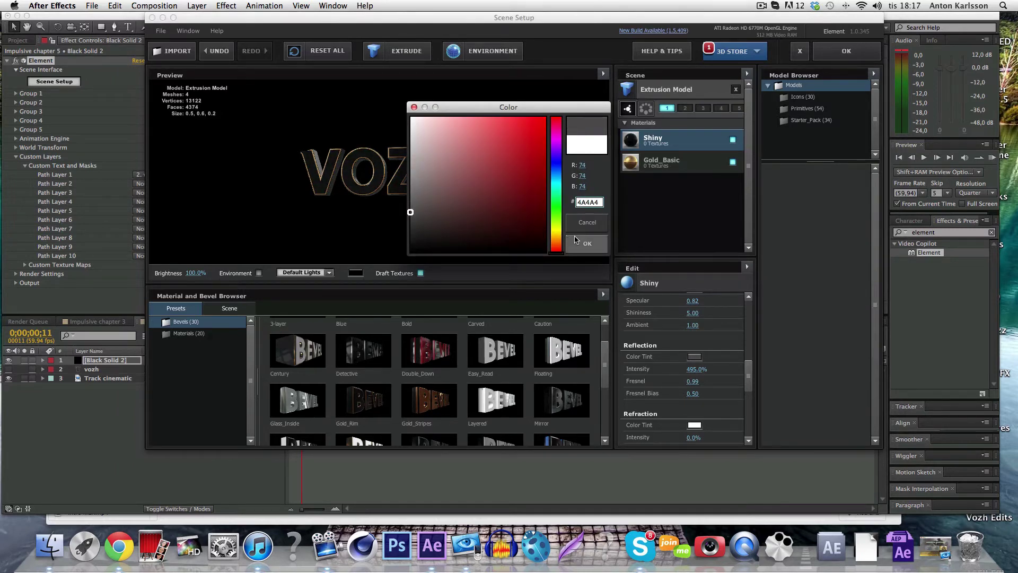
left_click(587, 243)
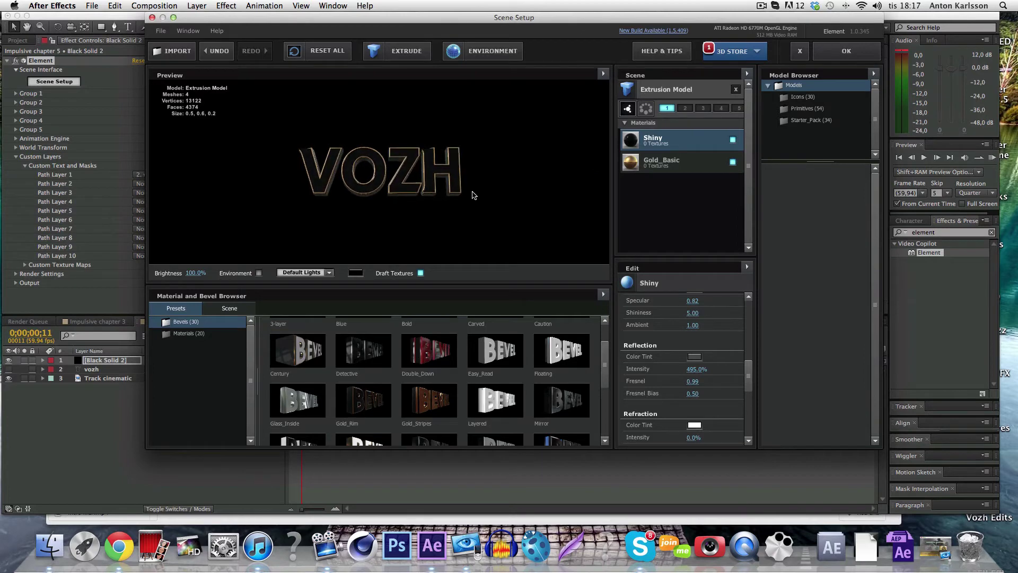
Make Gold_Basic's reflection tint and specular colour a saturated blue
left_click(656, 163)
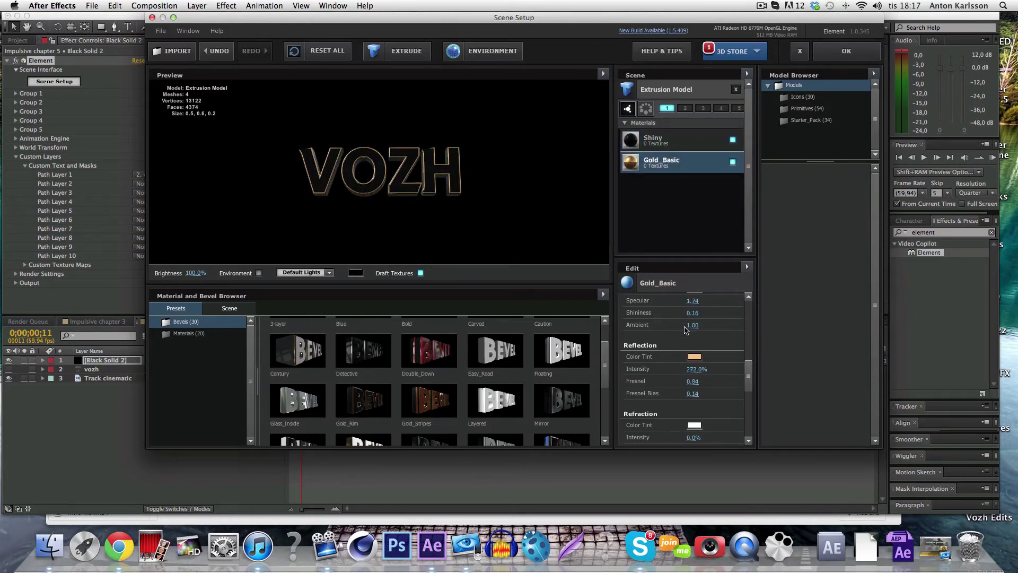
left_click(695, 357)
left_click(556, 165)
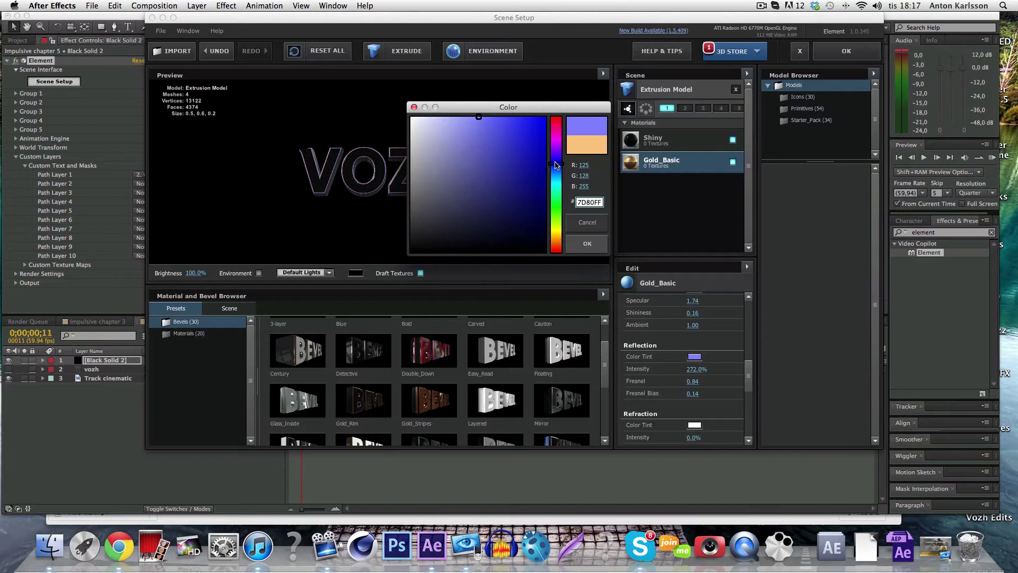
left_click_drag(545, 163, 545, 117)
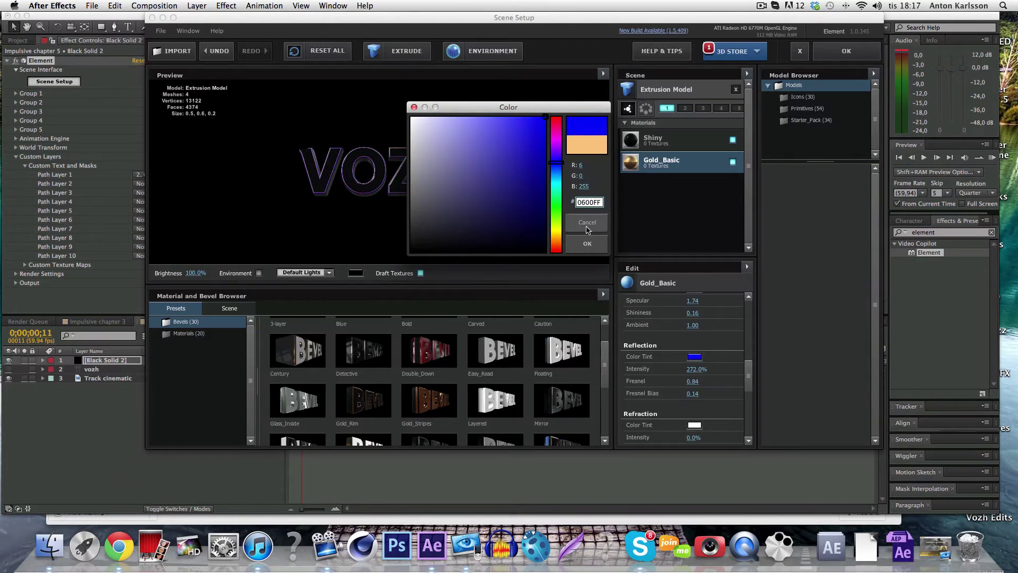
left_click(587, 244)
scroll(713, 334, "up", 2)
left_click(695, 310)
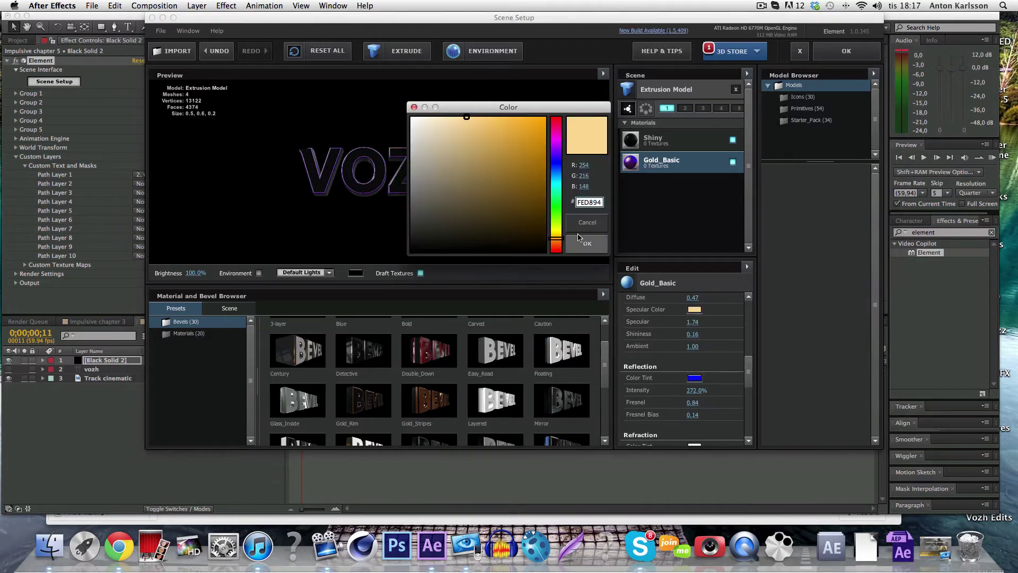
left_click(556, 163)
left_click_drag(518, 147, 572, 96)
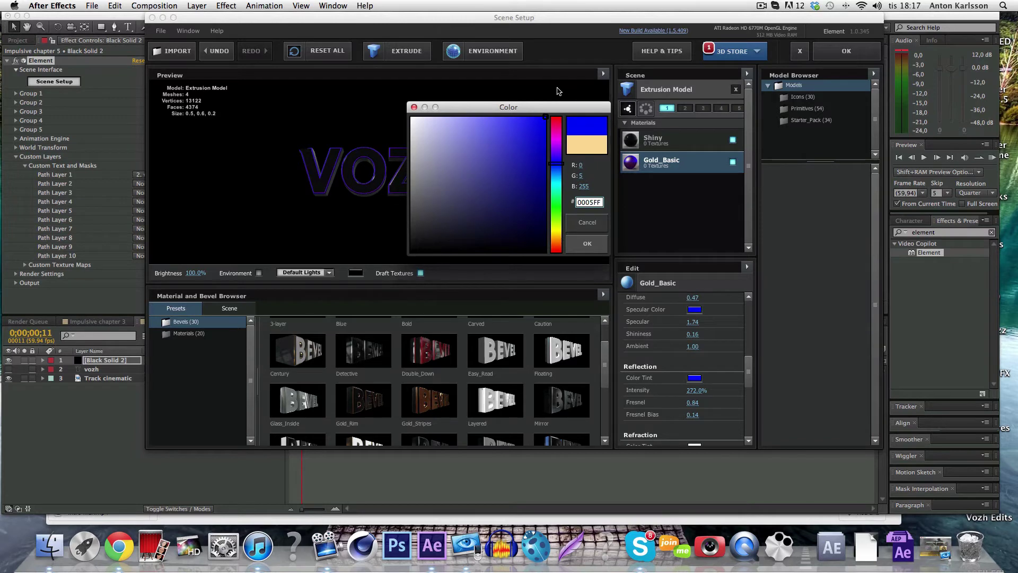
left_click(568, 243)
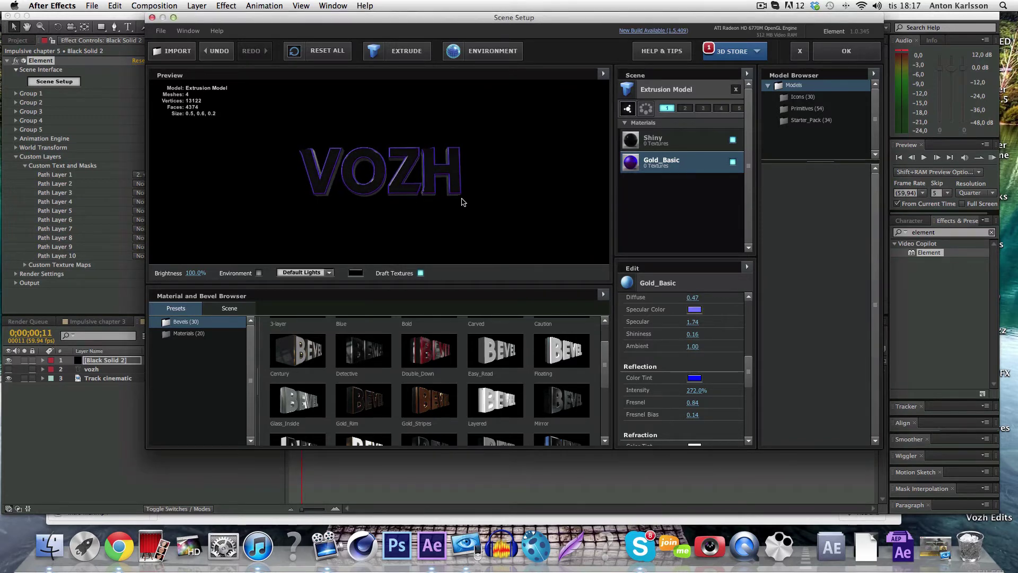
Preview the Garage, Shop_blurred and Studio environment presets, then apply Lobby
left_click(487, 51)
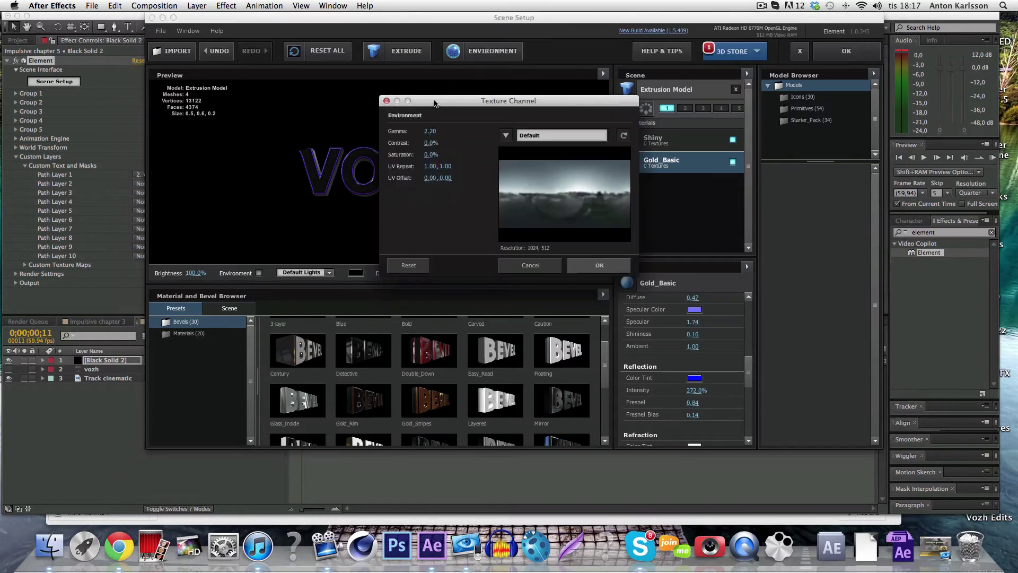
left_click_drag(496, 102, 798, 106)
left_click(806, 141)
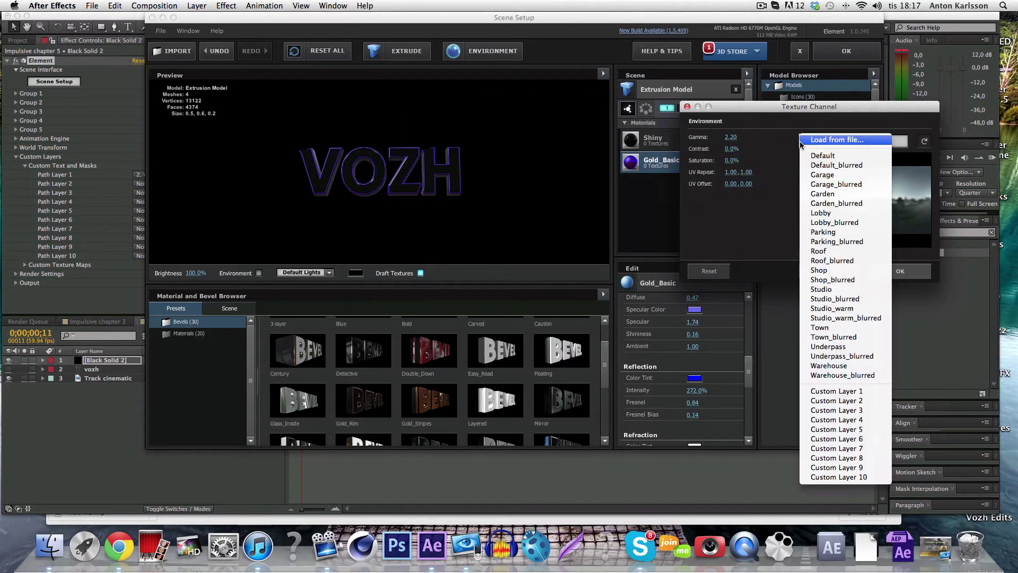
left_click(828, 177)
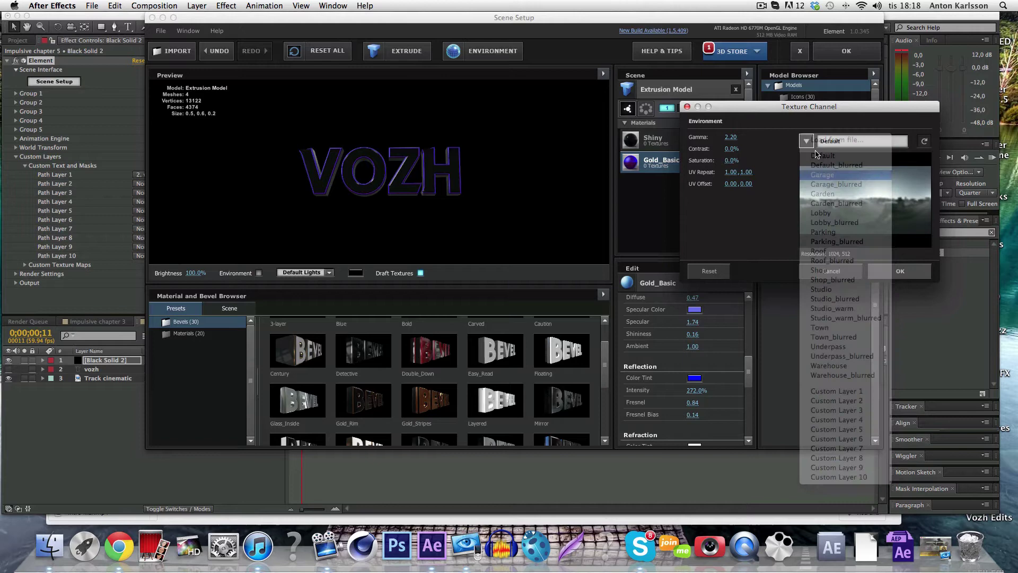
left_click(811, 141)
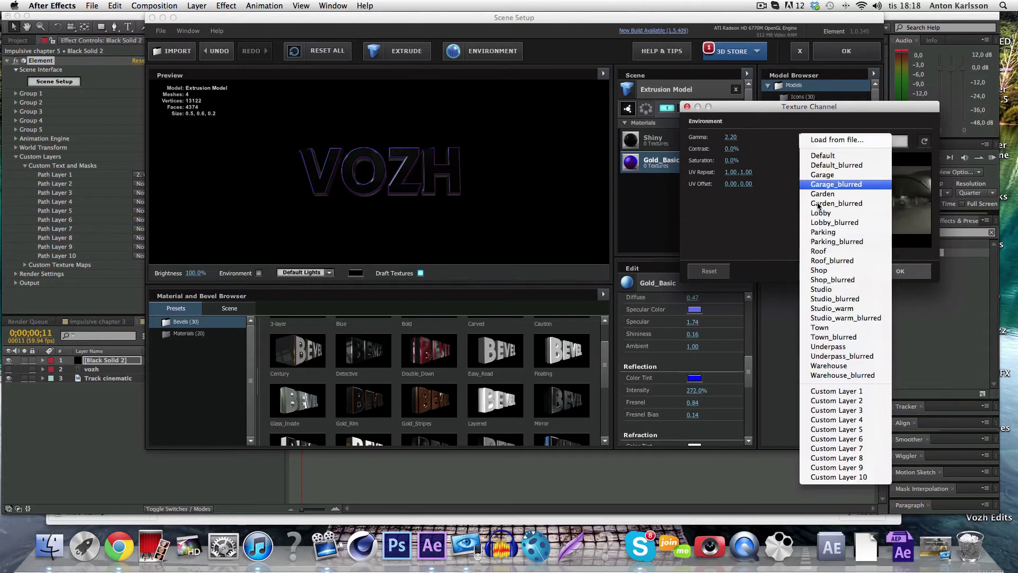
left_click(817, 278)
left_click(806, 141)
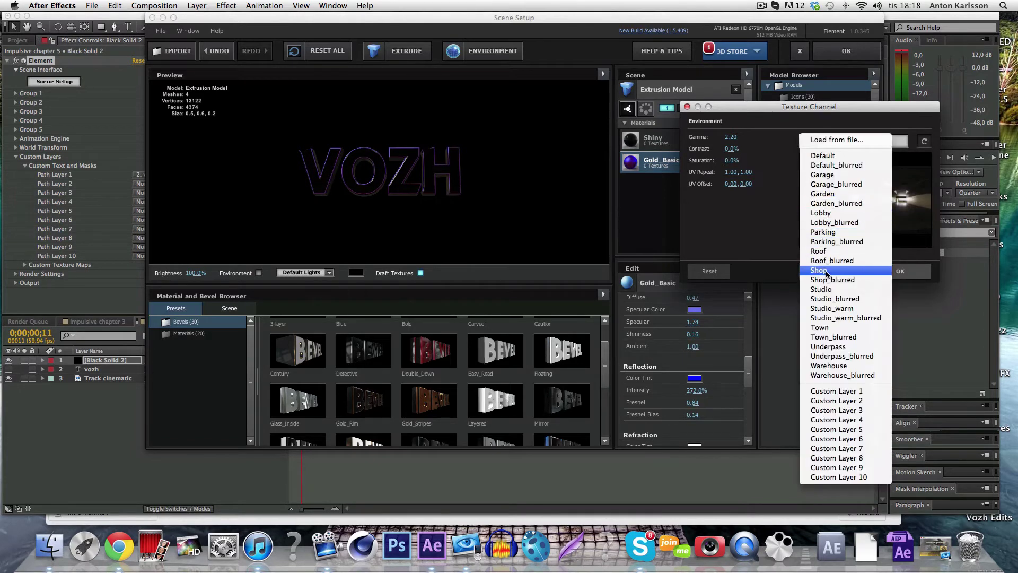
left_click(829, 290)
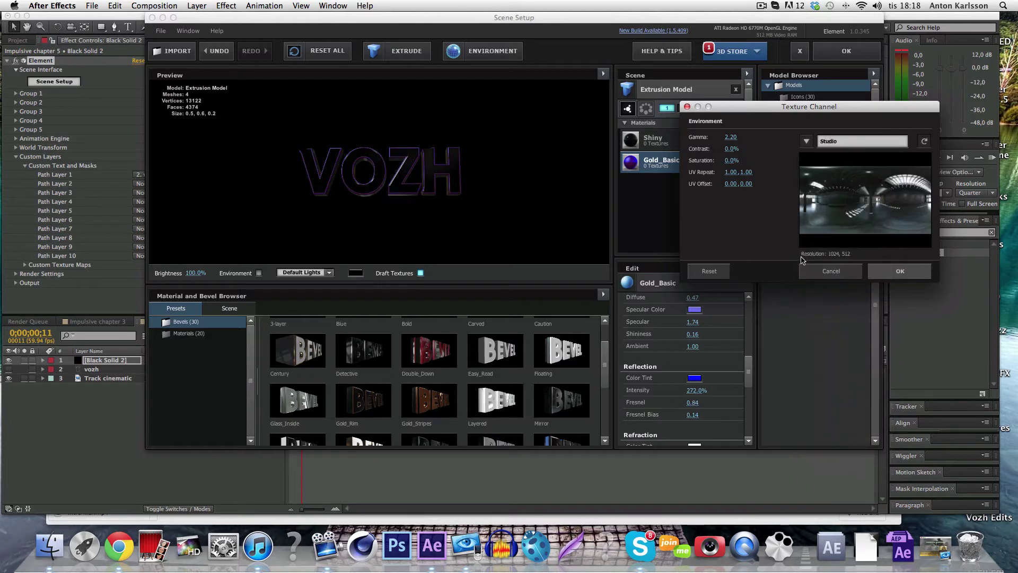
left_click(807, 142)
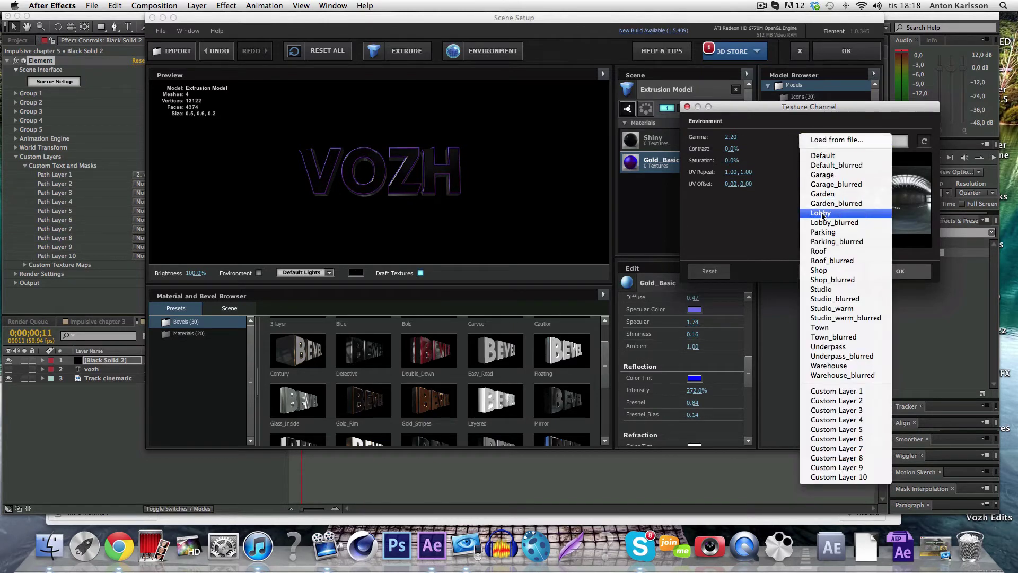
left_click(822, 215)
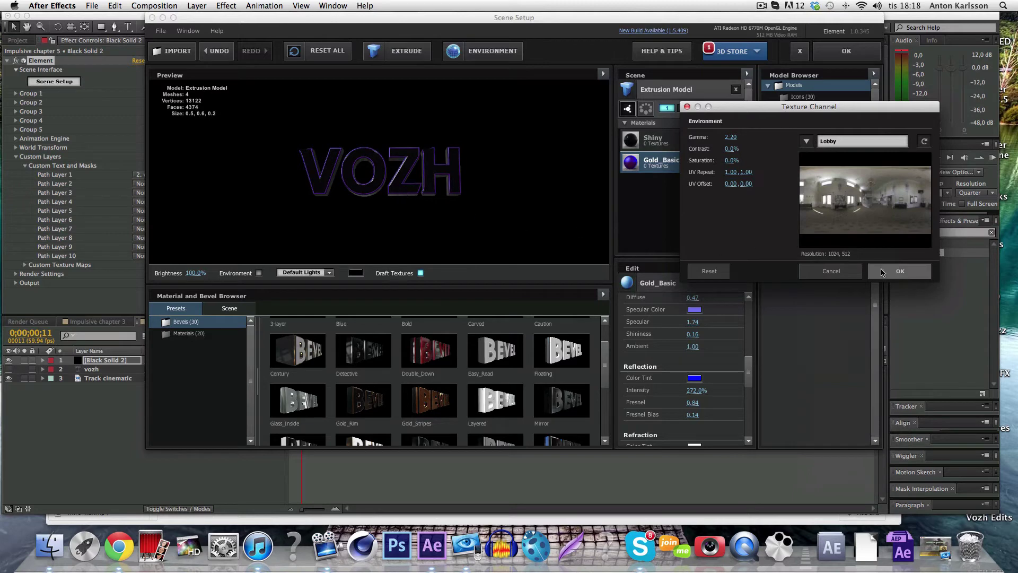
left_click(883, 272)
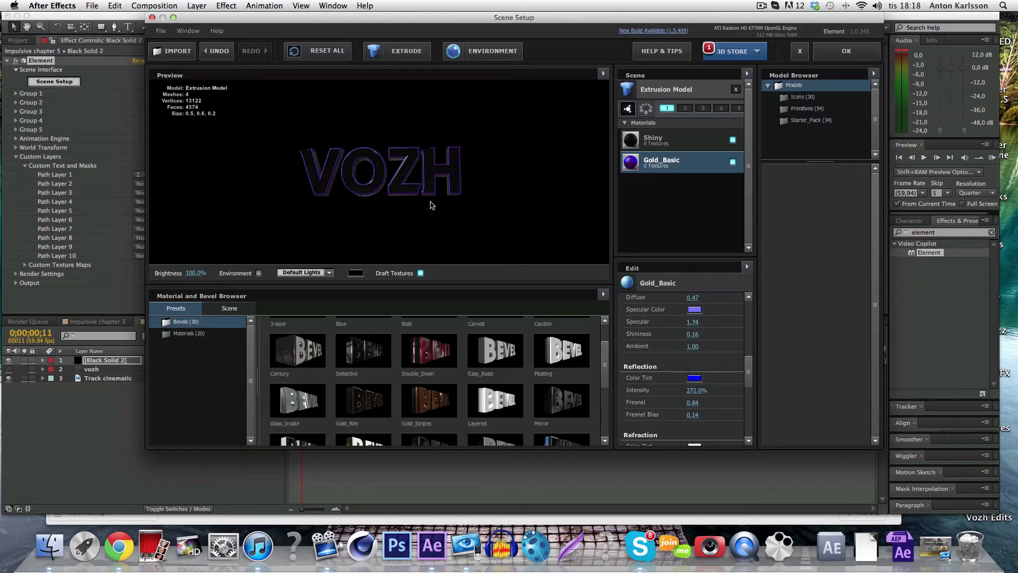
Apply the Element scene, nudge VOZH slightly over the footage, and select the Track cinematic layer
left_click(846, 53)
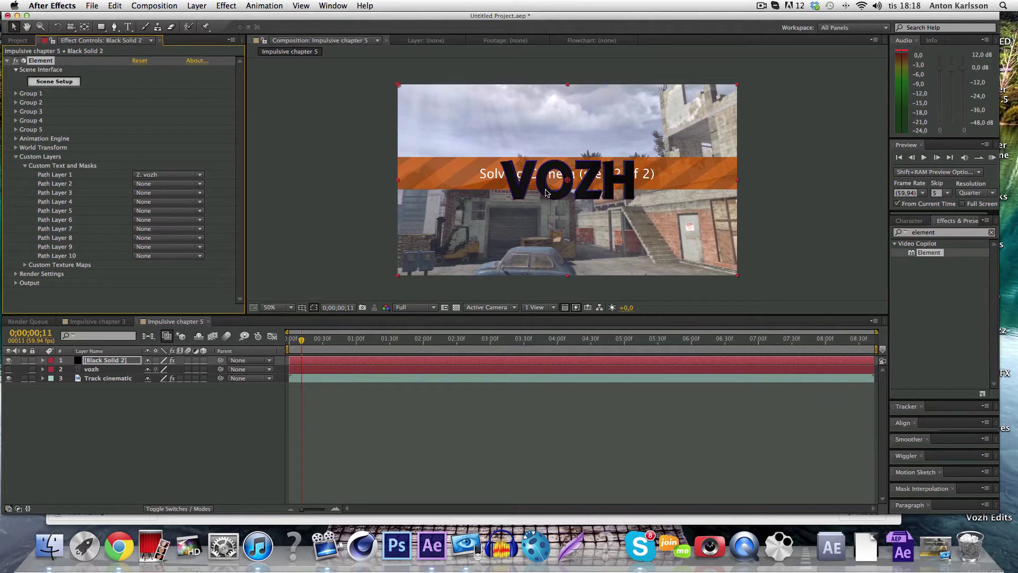
mouse_move(546, 192)
left_mouse_down()
mouse_move(594, 224)
mouse_move(552, 188)
left_mouse_up()
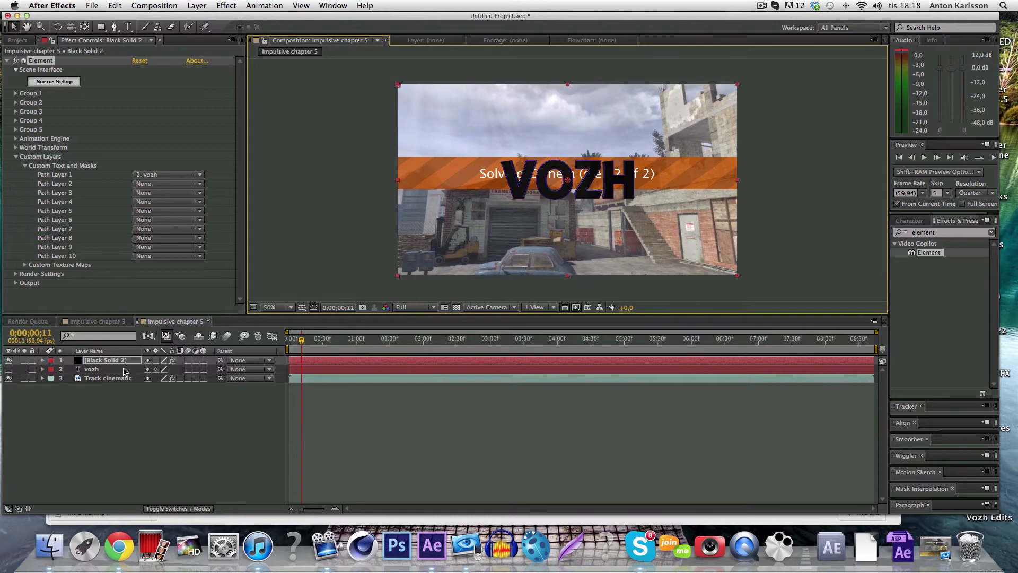
left_click(104, 361)
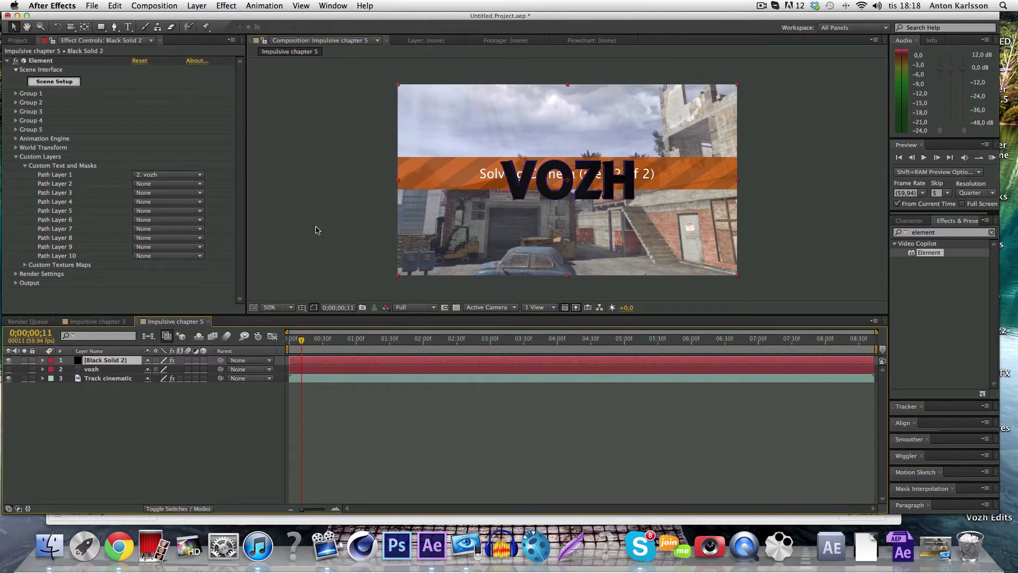
left_click(97, 378)
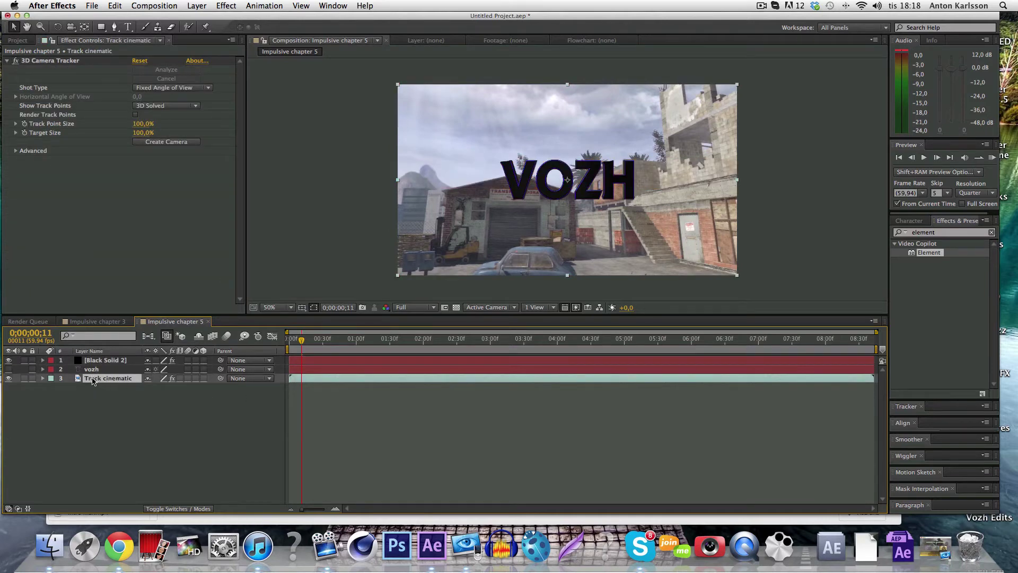
Display the 3D Camera Tracker's track points and marquee-select a cluster on the warehouse wall
left_click(45, 61)
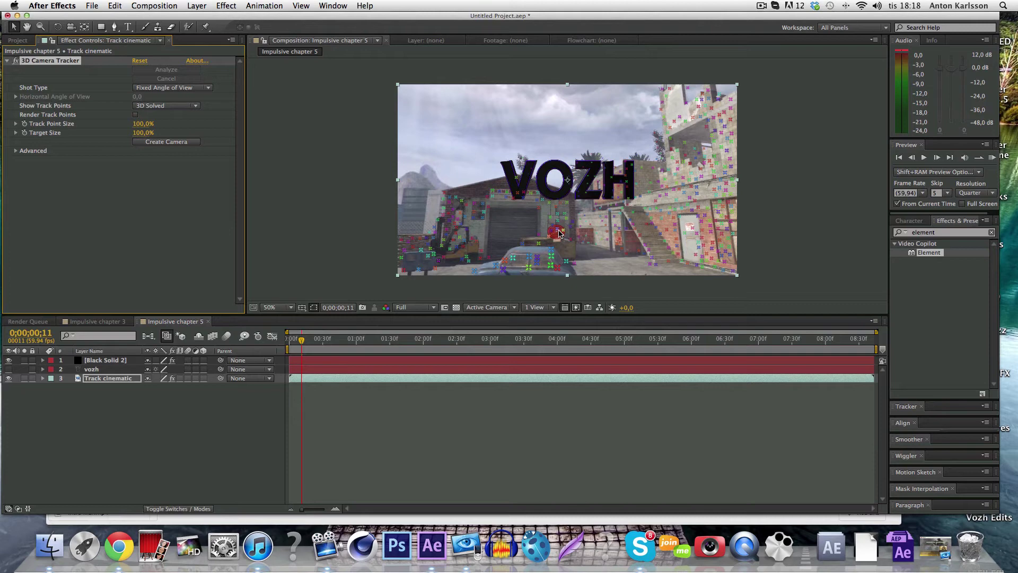
left_click(560, 234)
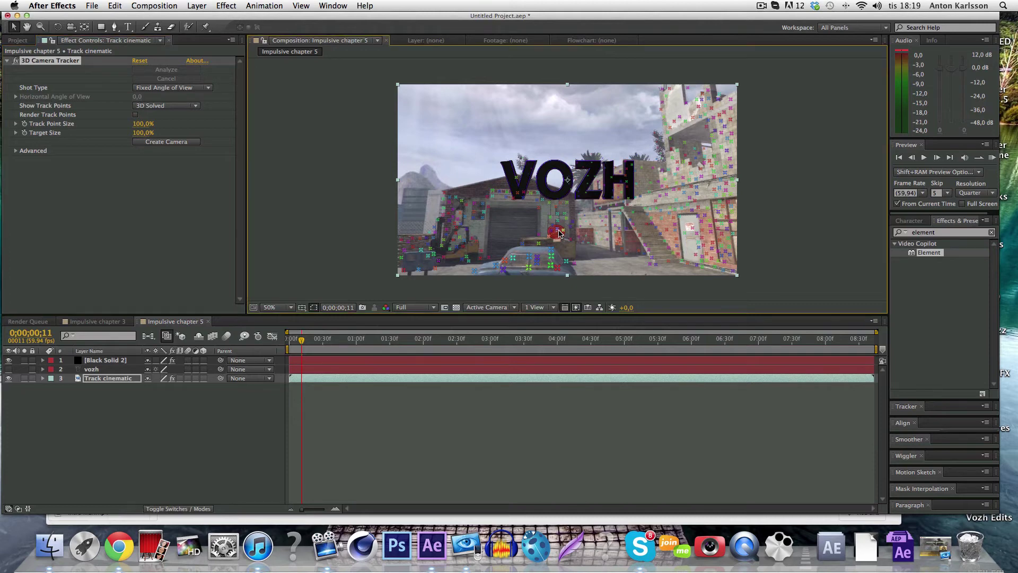
mouse_move(559, 233)
left_mouse_down()
mouse_move(570, 239)
mouse_move(573, 228)
mouse_move(567, 200)
mouse_move(519, 176)
mouse_move(527, 193)
mouse_move(498, 190)
mouse_move(468, 209)
mouse_move(473, 243)
left_mouse_up()
Create a null and camera from the selected track points, then scrub later to check the text
right_click(520, 212)
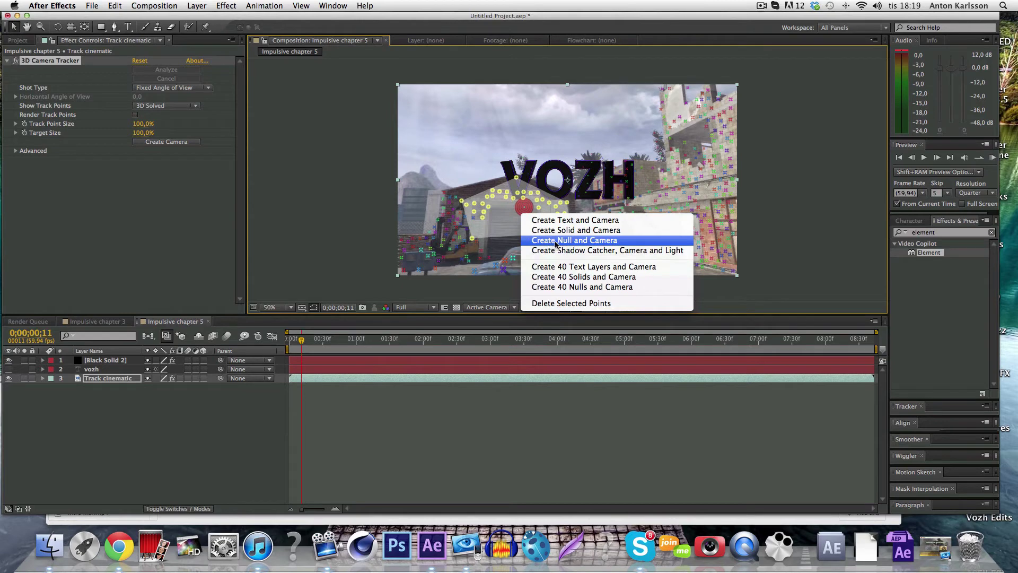
left_click(583, 242)
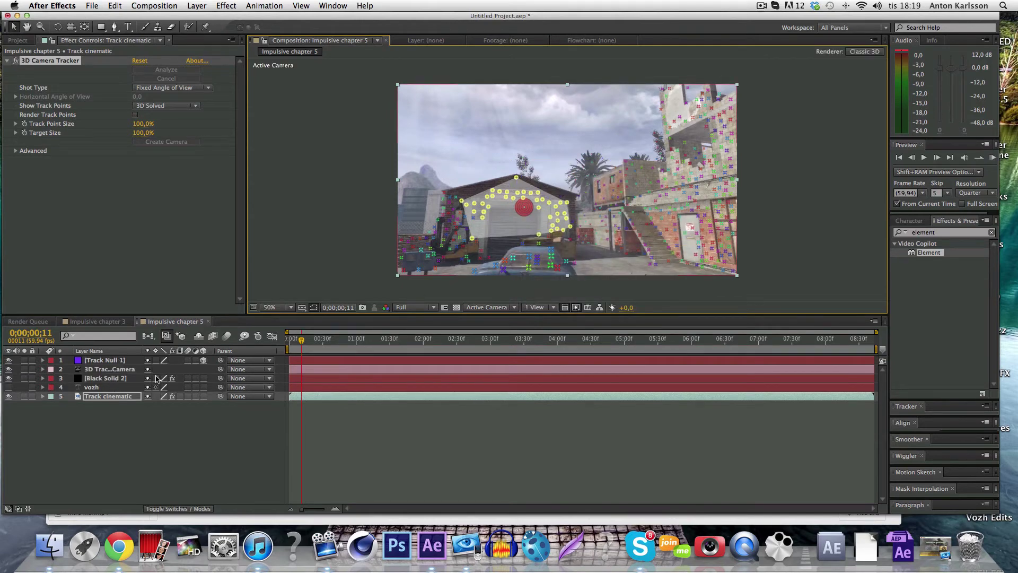
left_click_drag(301, 342, 754, 338)
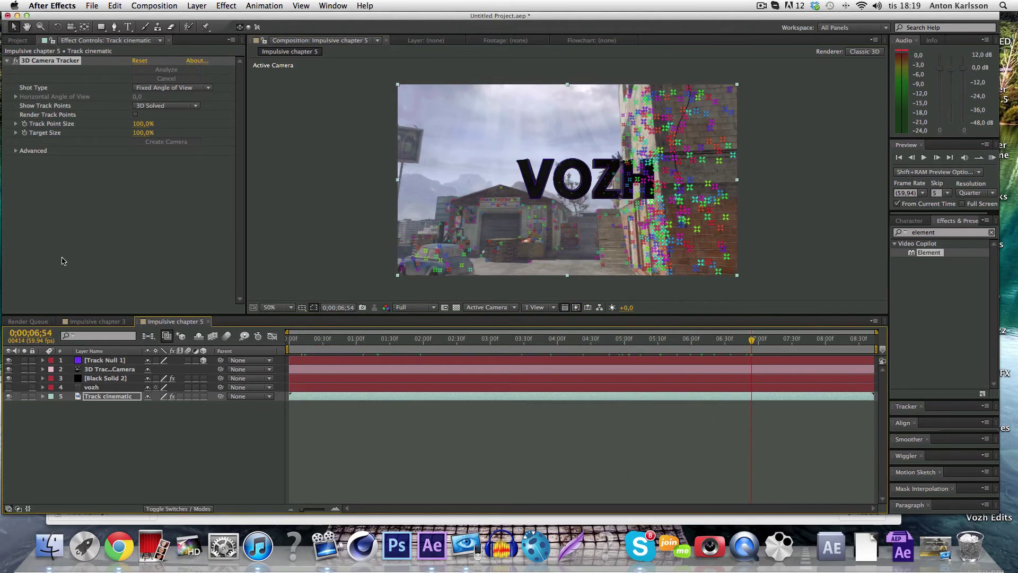
Rename the Black Solid 2 layer 'Element' and expand Group 1 > Particle Replicator in Effect Controls
left_click(96, 379)
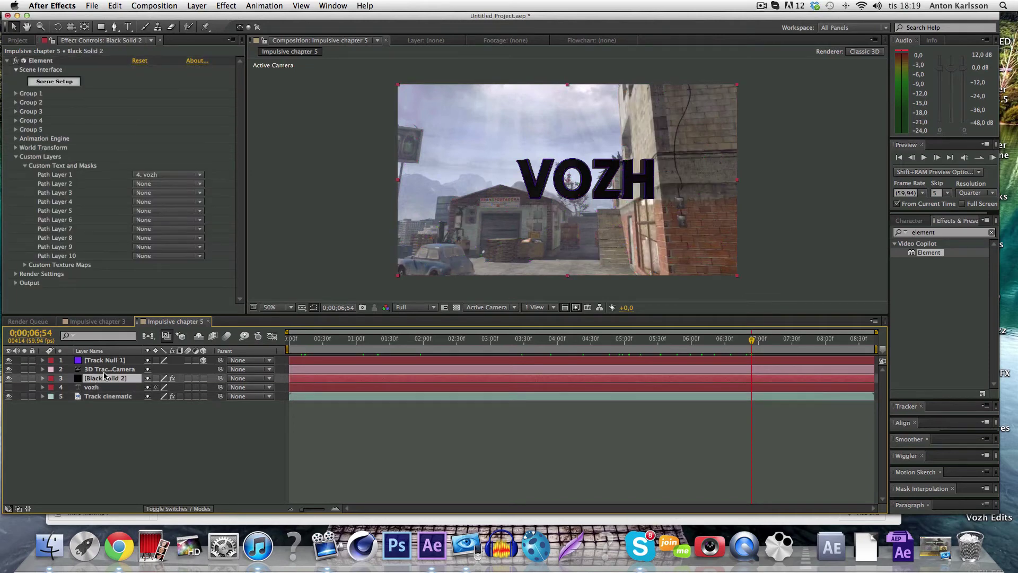
type("Eleme")
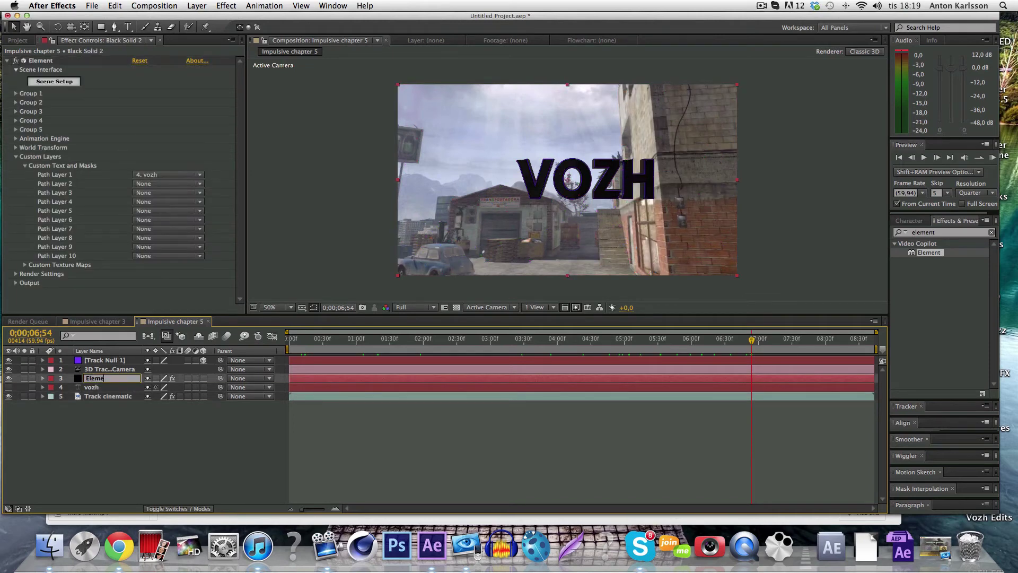
type("nt")
key("Return")
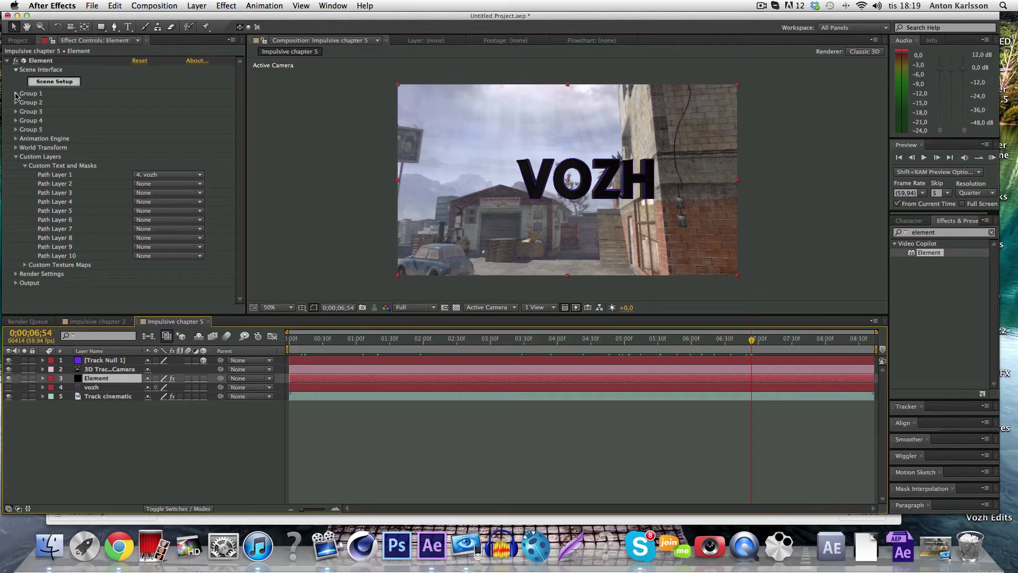
left_click(16, 94)
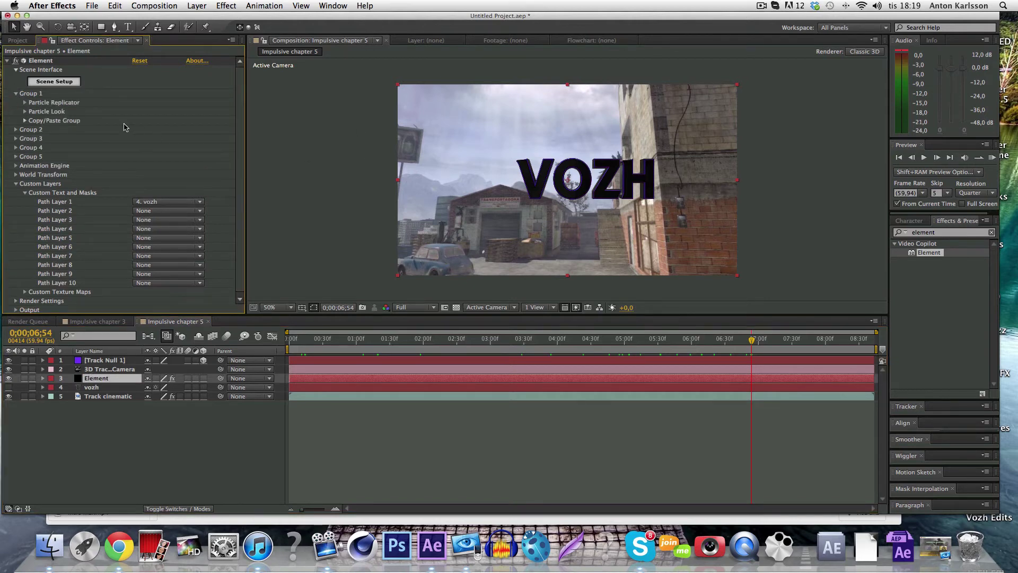
left_click(25, 102)
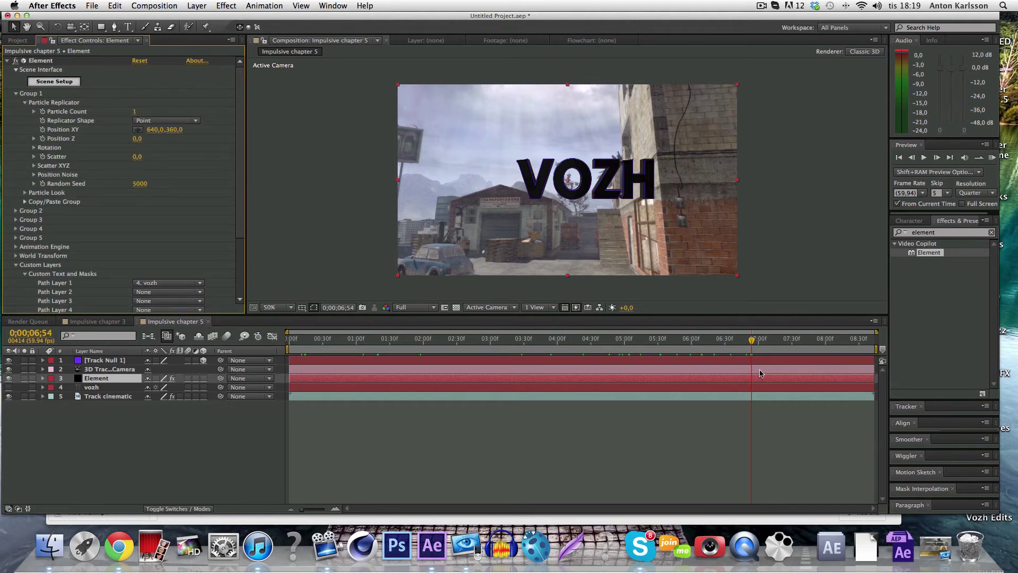
Set Particle Replicator Position XY to -2313,0, 360,0 and Z to 2740, checking several frames
left_click_drag(754, 343, 743, 341)
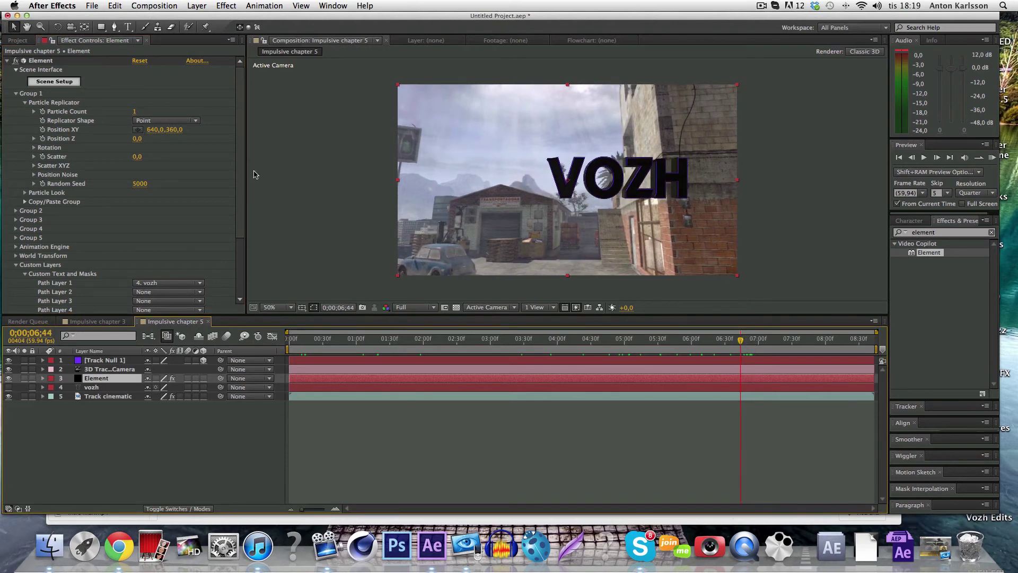
left_click_drag(138, 138, 261, 137)
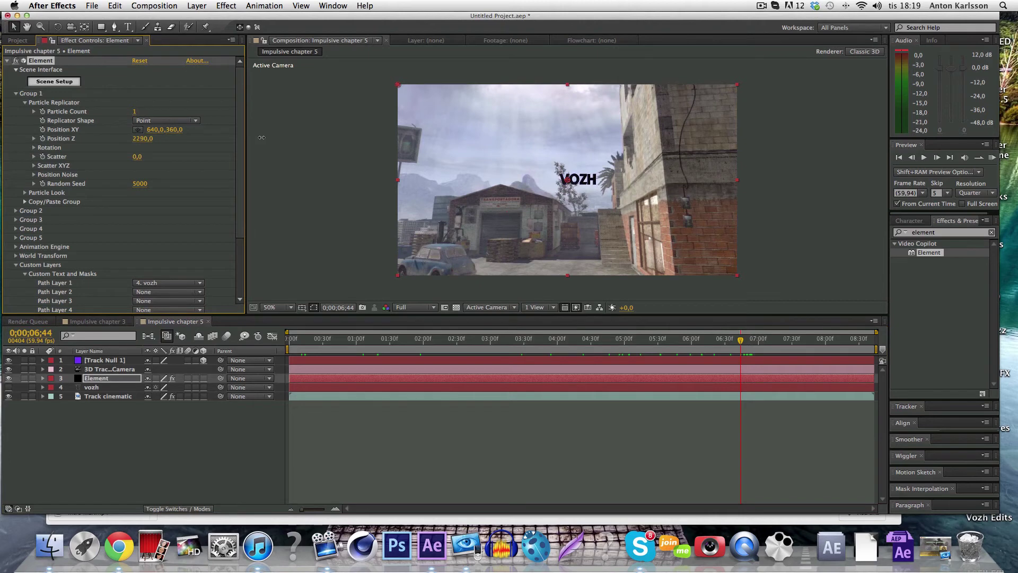
left_click_drag(741, 342, 536, 335)
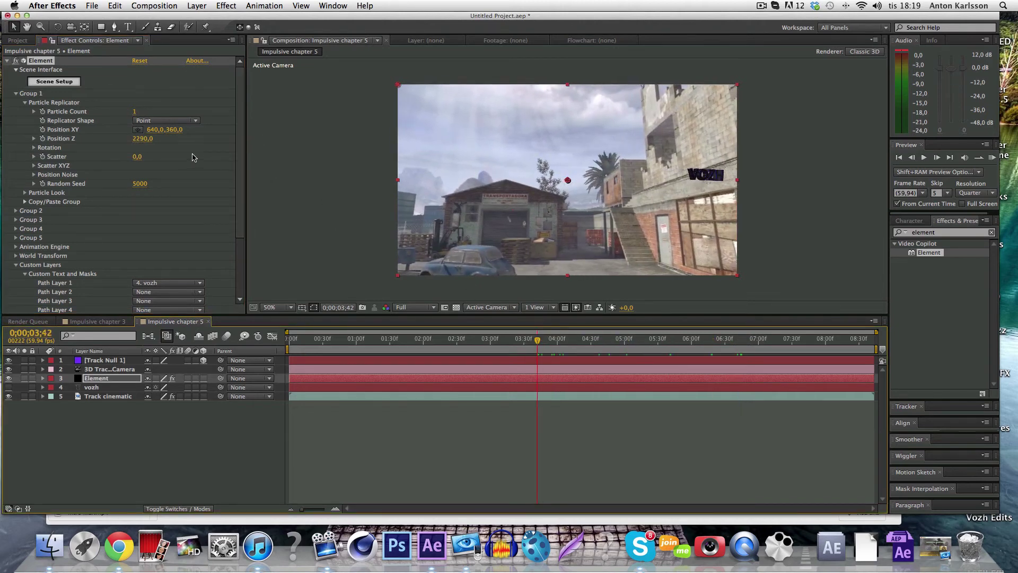
left_click_drag(153, 129, 139, 259)
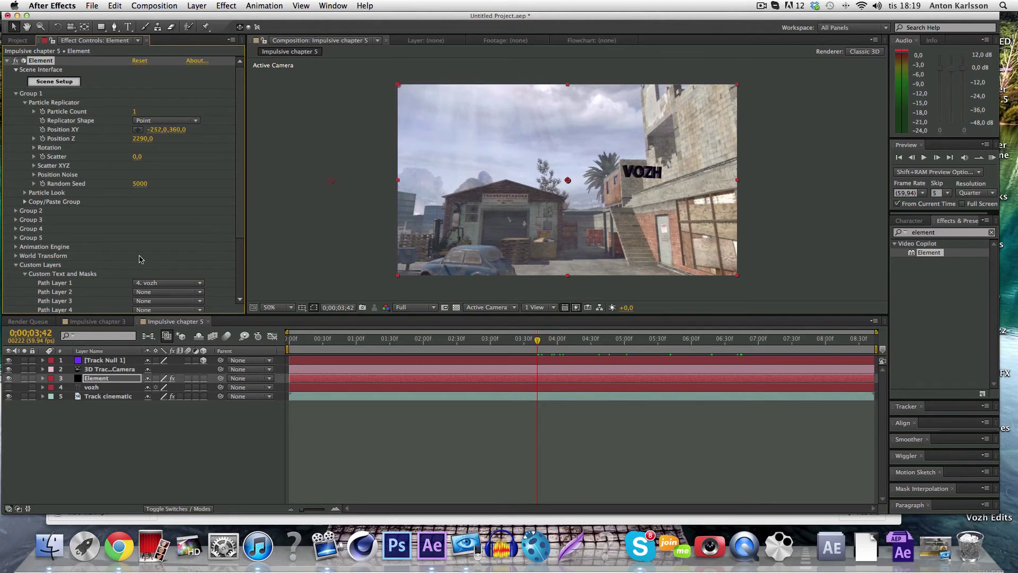
left_click_drag(150, 130, 132, 171)
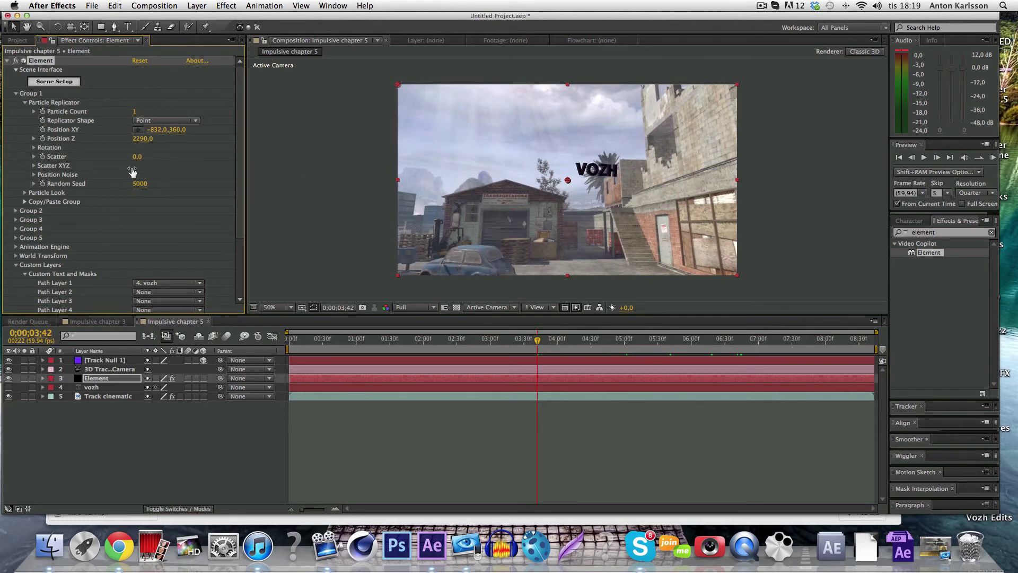
left_click_drag(150, 131, 136, 215)
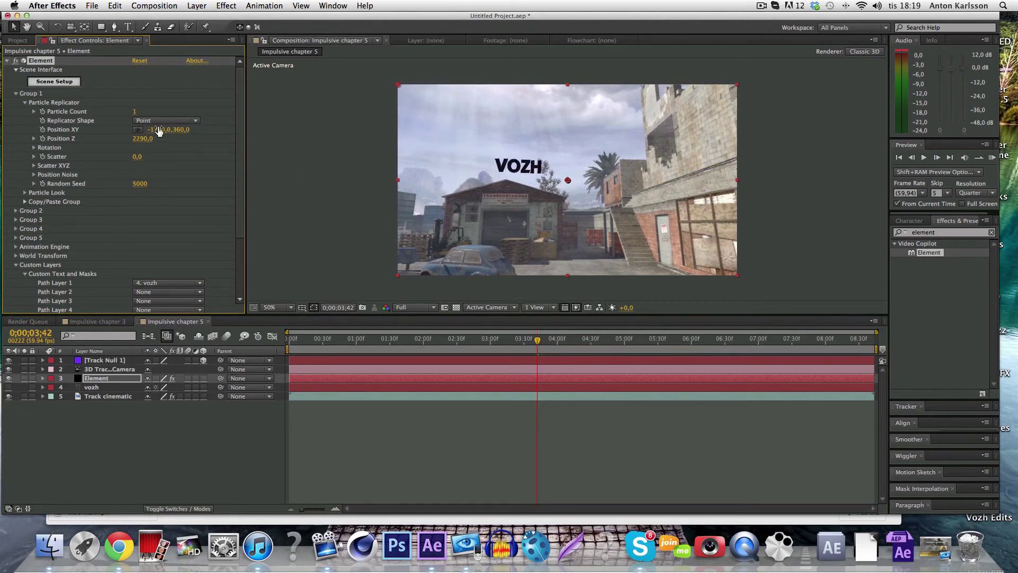
left_click_drag(159, 131, 24, 307)
left_click_drag(140, 137, 167, 142)
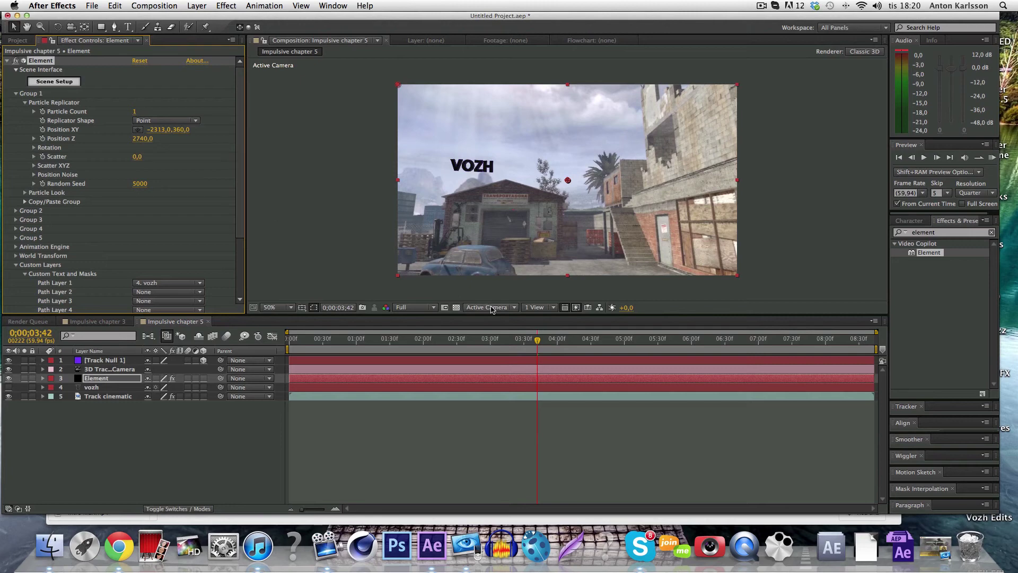
left_click_drag(537, 342, 374, 338)
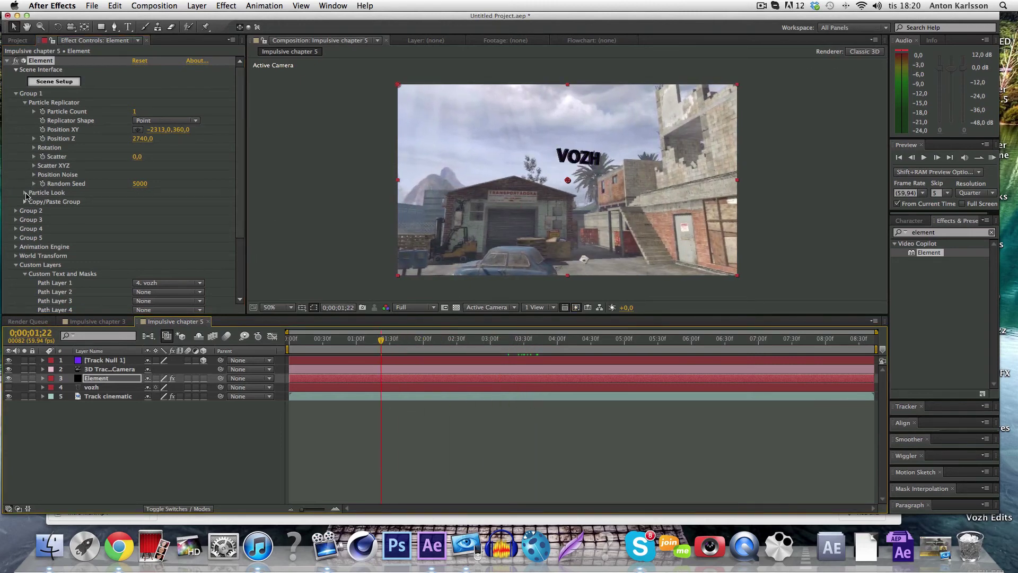
Scale VOZH to Particle Look Size 25,26 and rotate it -9° on X, 5° on Y
left_click(25, 193)
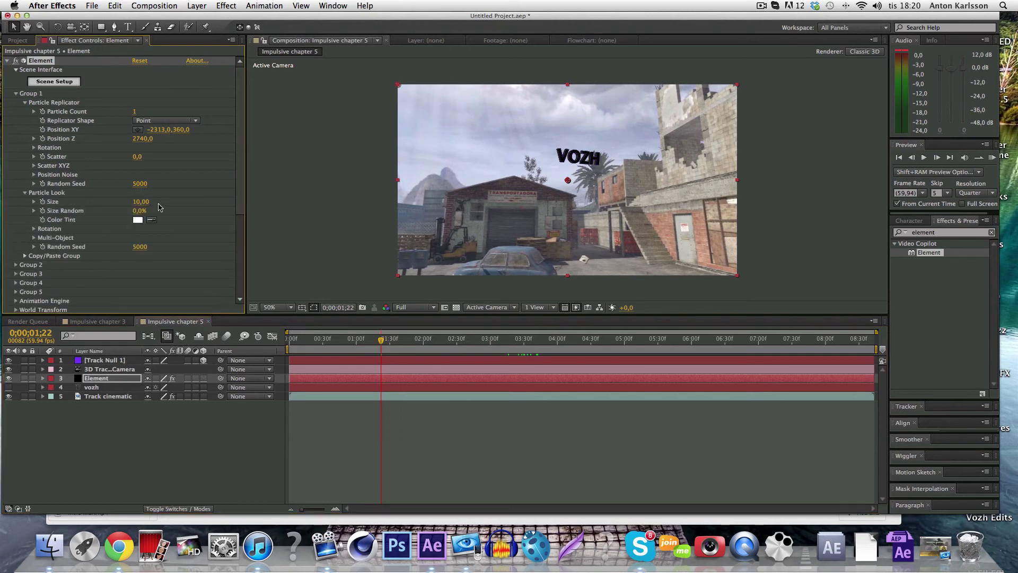
left_click_drag(141, 202, 1013, 270)
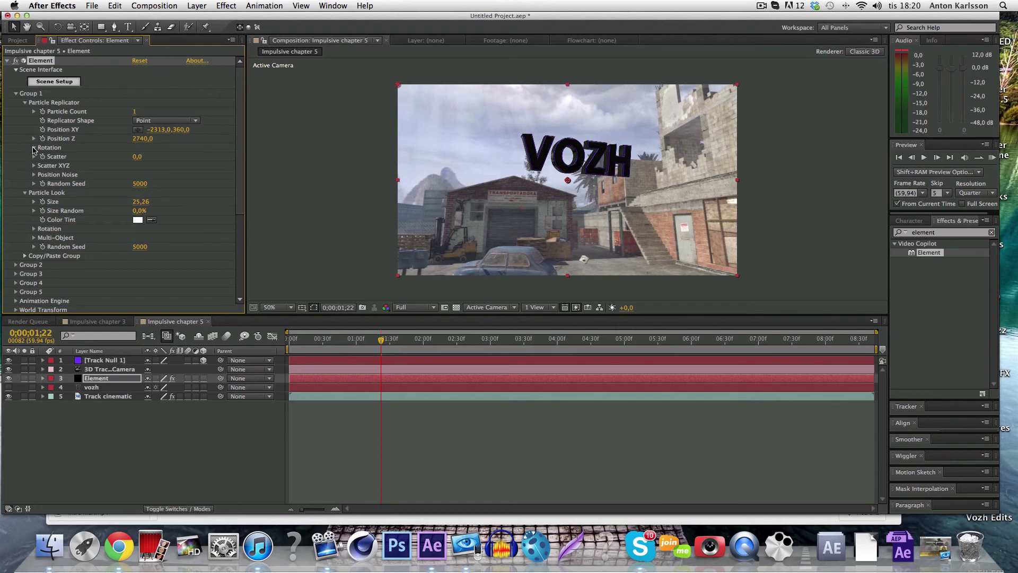
left_click(33, 147)
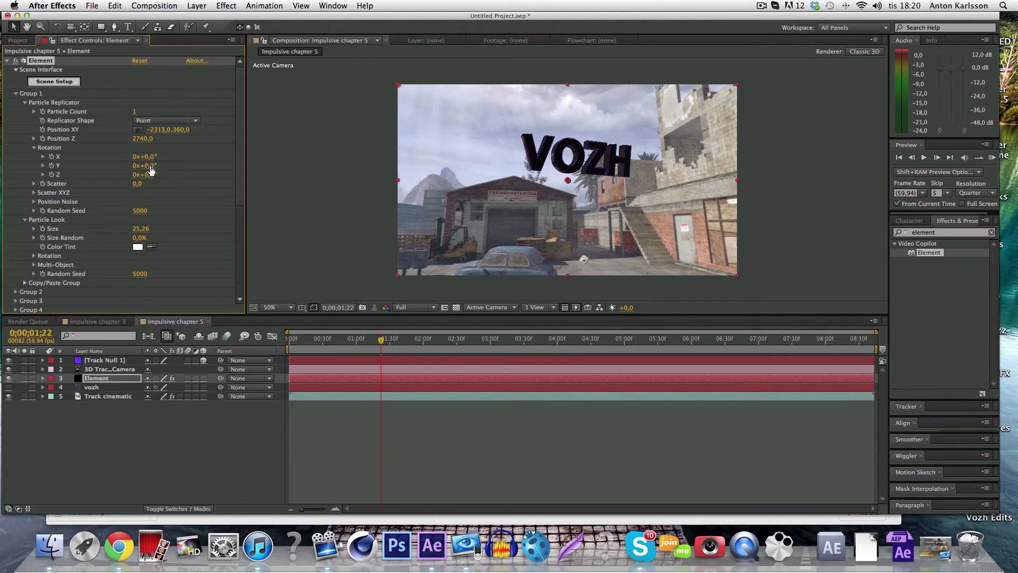
mouse_move(147, 165)
left_mouse_down()
mouse_move(158, 166)
mouse_move(148, 157)
mouse_move(143, 165)
left_mouse_up()
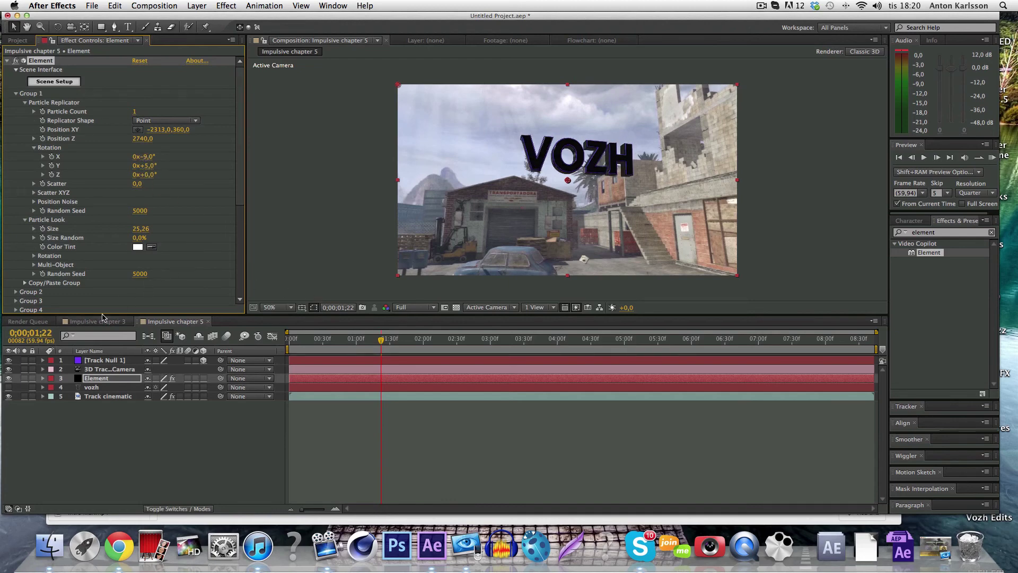
Set VOZH to Position XY -1874,0, 360,0, Z 3190 and size 30,52, reviewing across the clip
left_click_drag(381, 342, 481, 343)
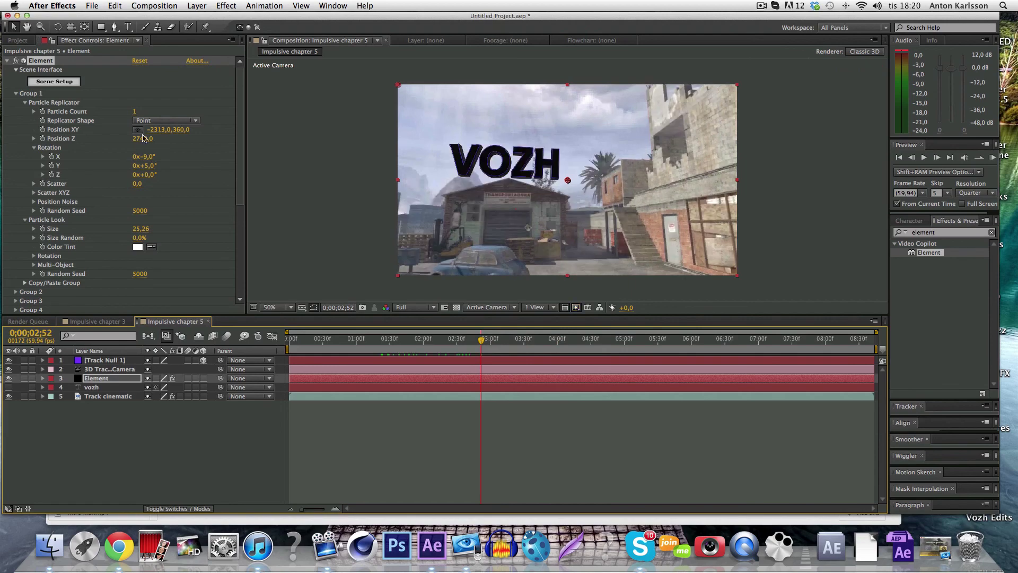
left_click(132, 142)
left_click_drag(132, 142, 169, 142)
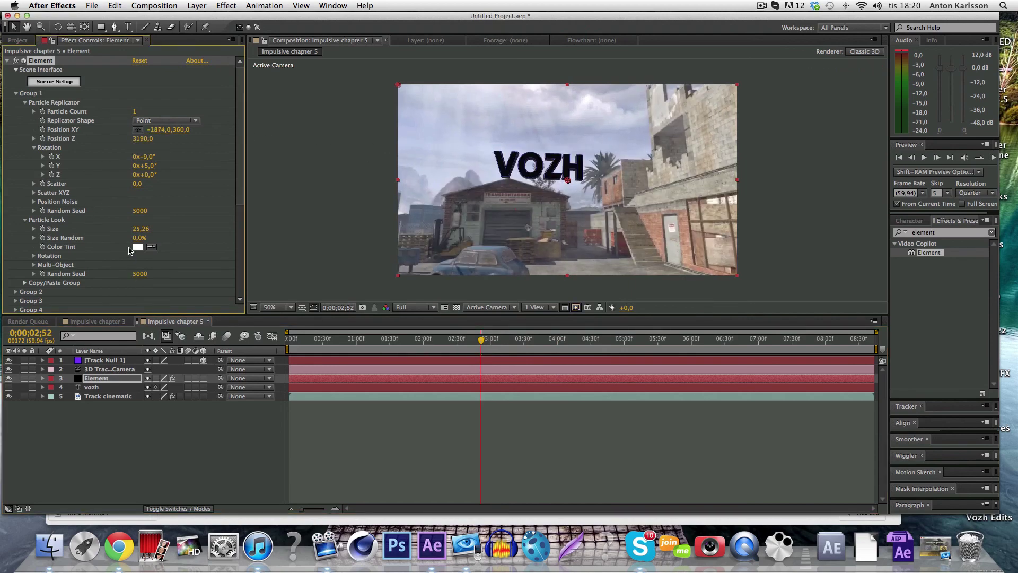
left_click_drag(140, 229, 428, 239)
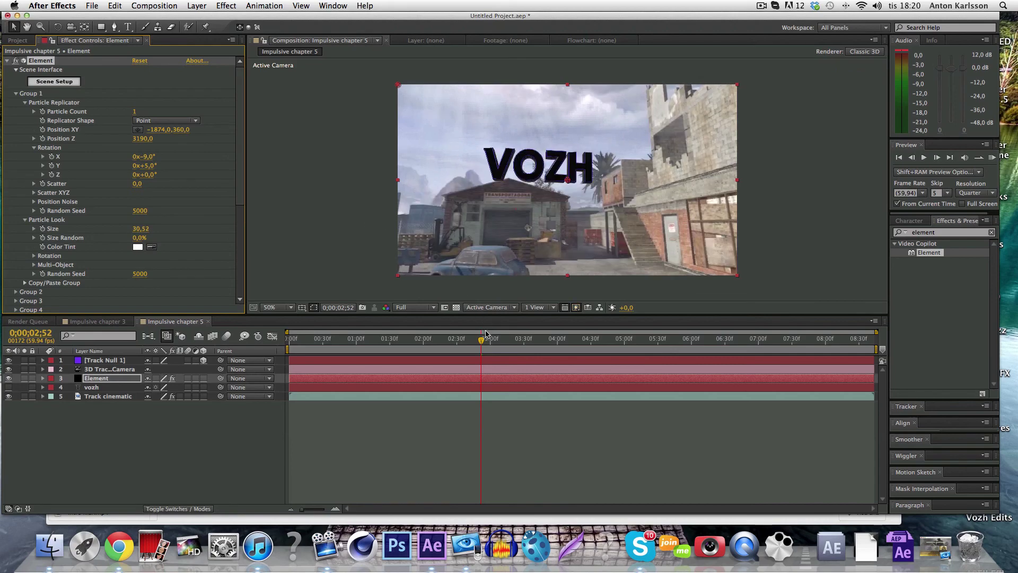
left_click_drag(483, 344, 425, 348)
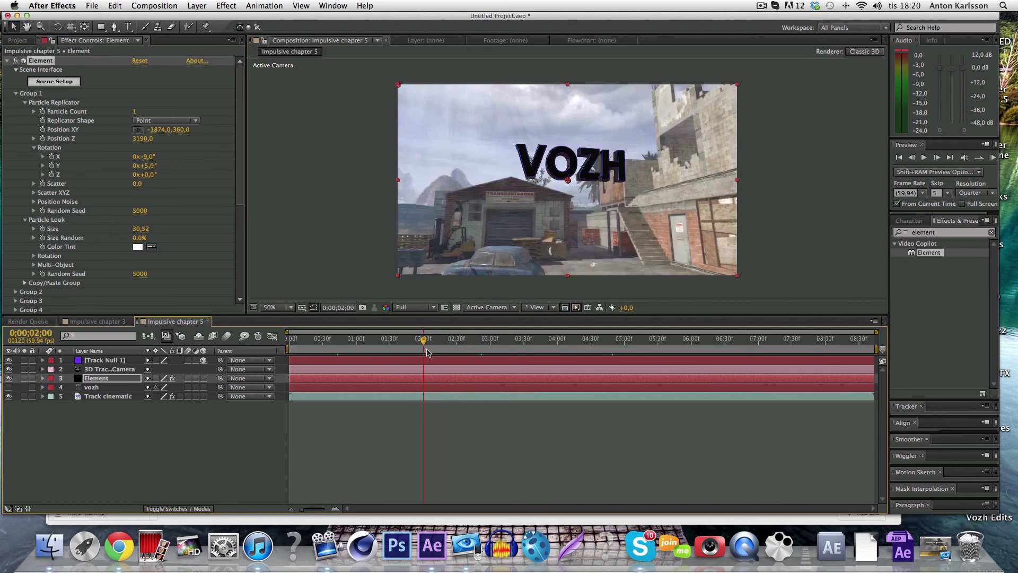